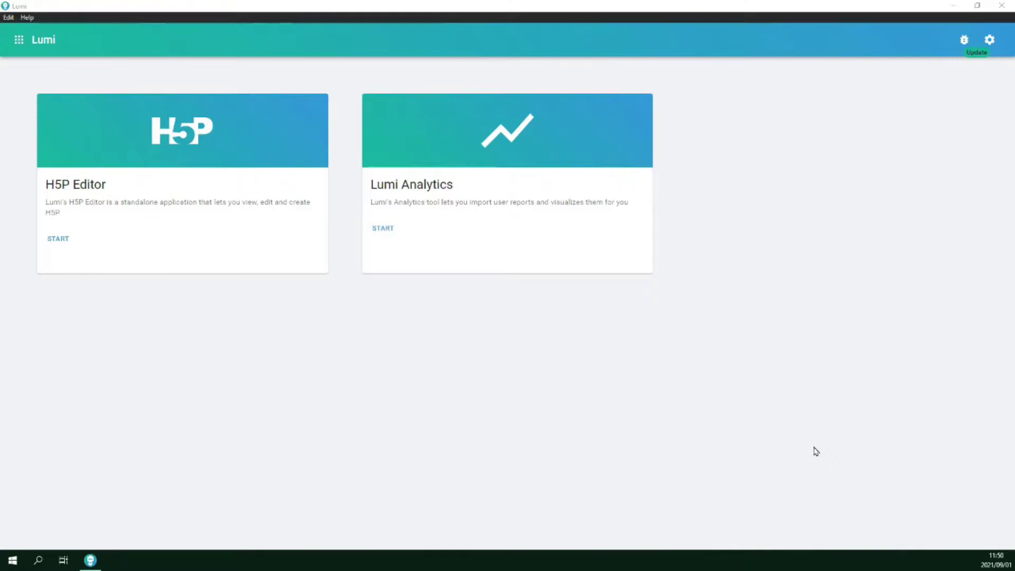
- Create a new H5P in the H5P Editor using the Course Presentation content type
left_click(149, 382)
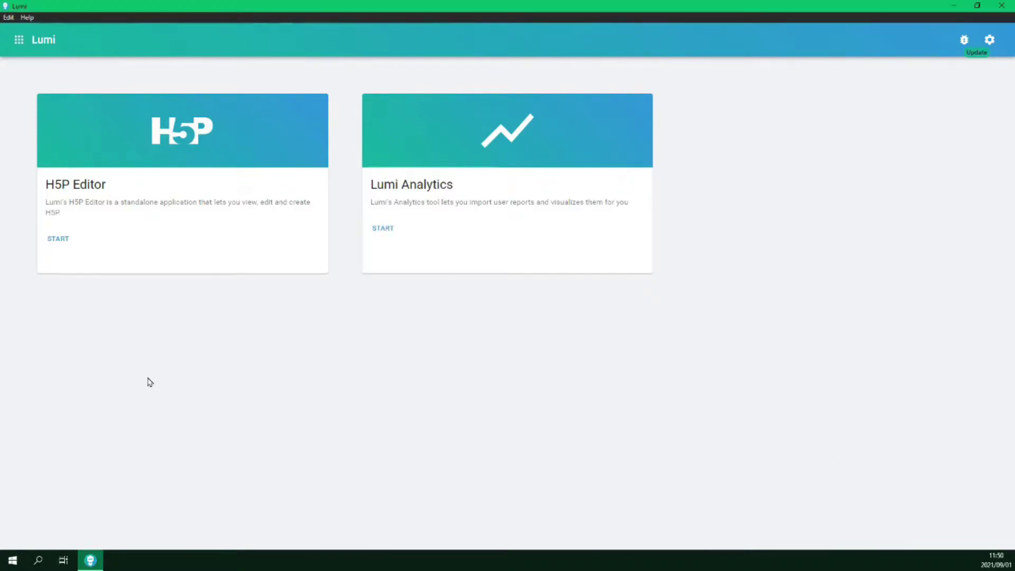
left_click(58, 239)
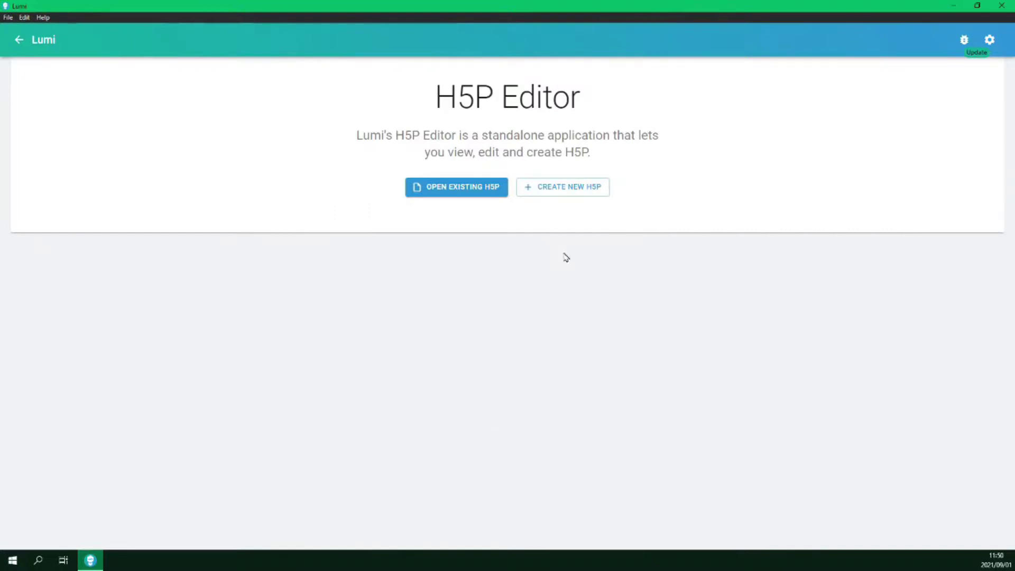
left_click(574, 193)
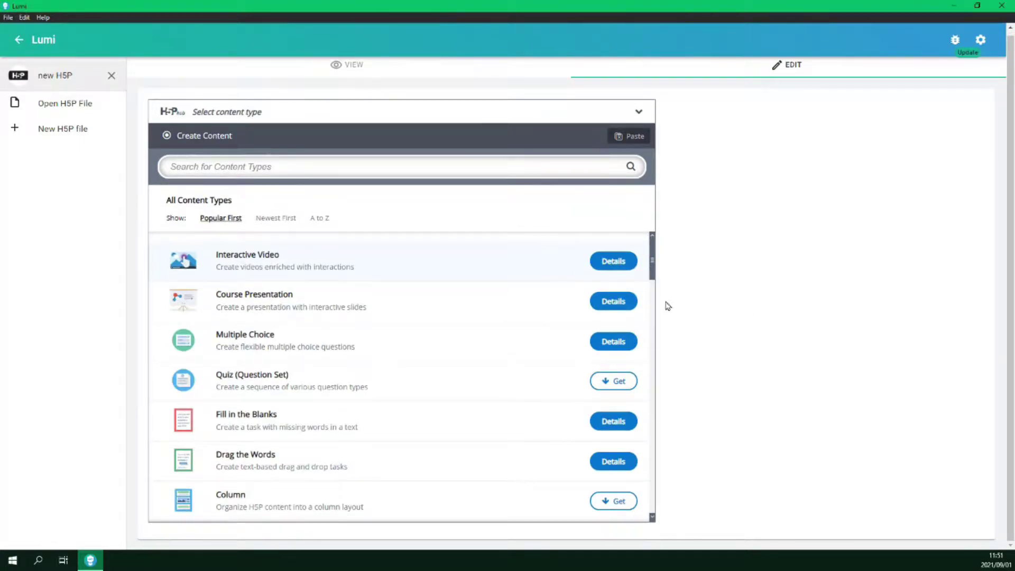
left_click(613, 301)
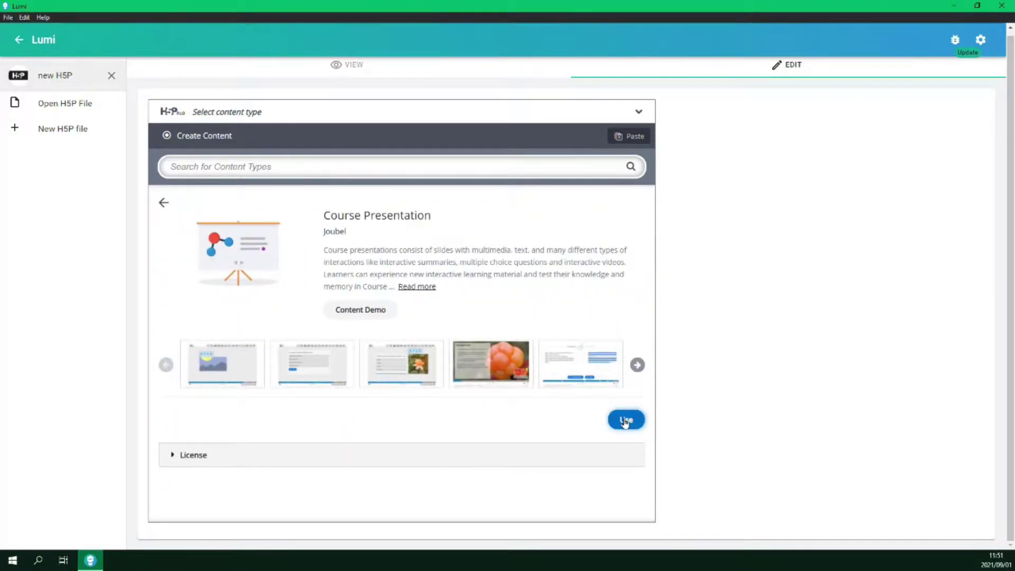
left_click(626, 422)
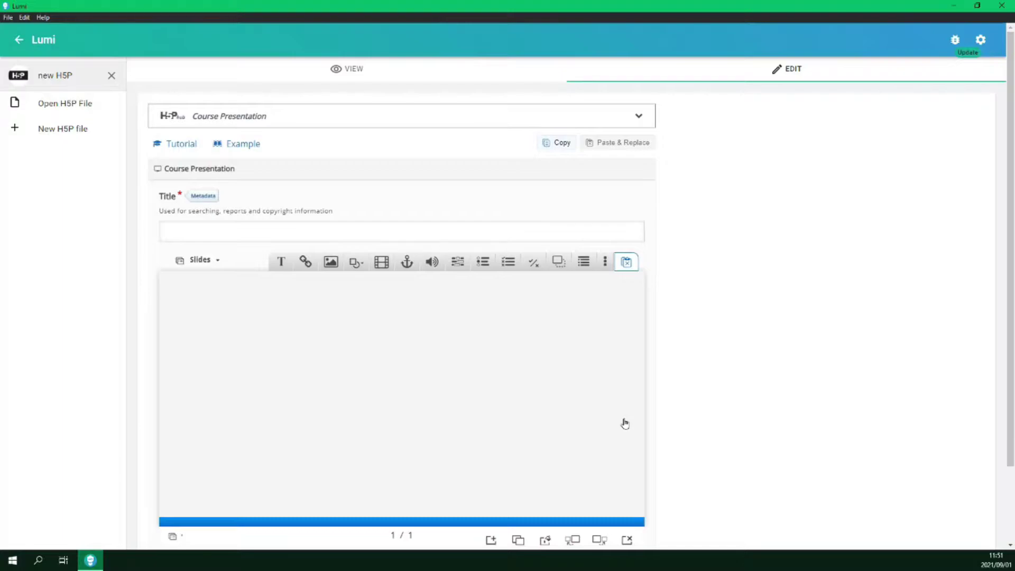
- Expand the extra slide content types and show, then hide, the slide list
scroll(314, 398, "down", 1)
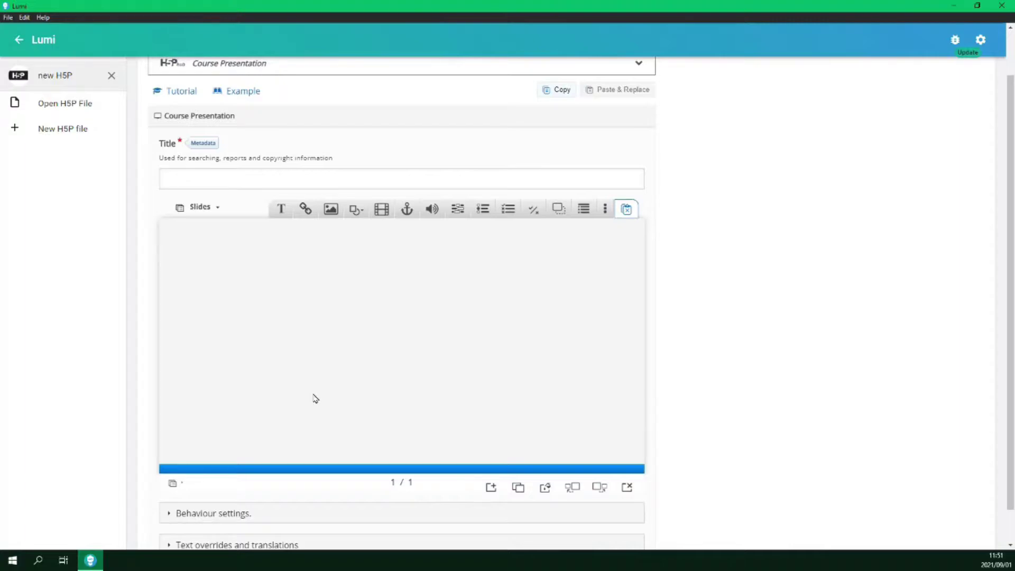
scroll(392, 311, "down", 1)
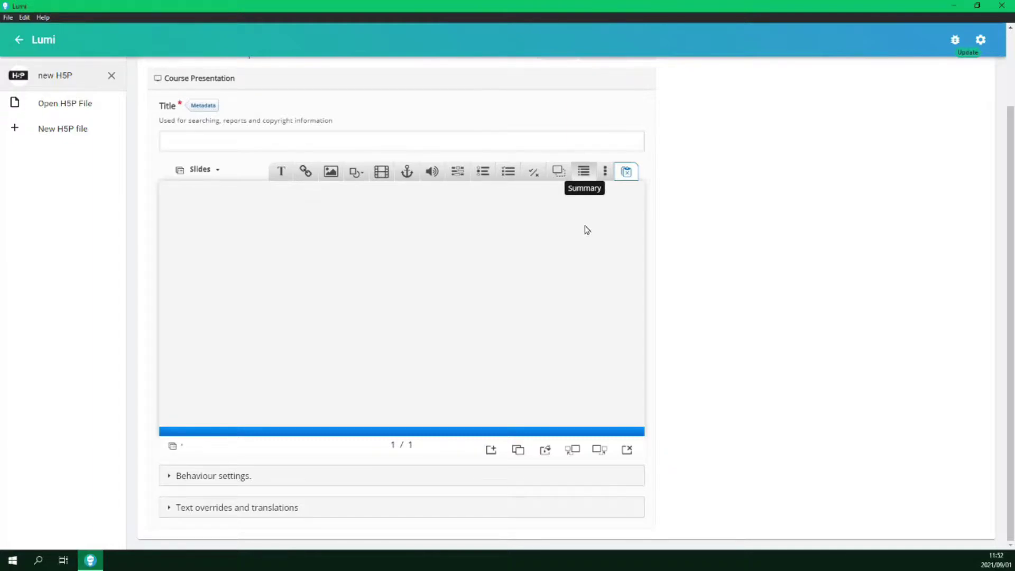
left_click(605, 172)
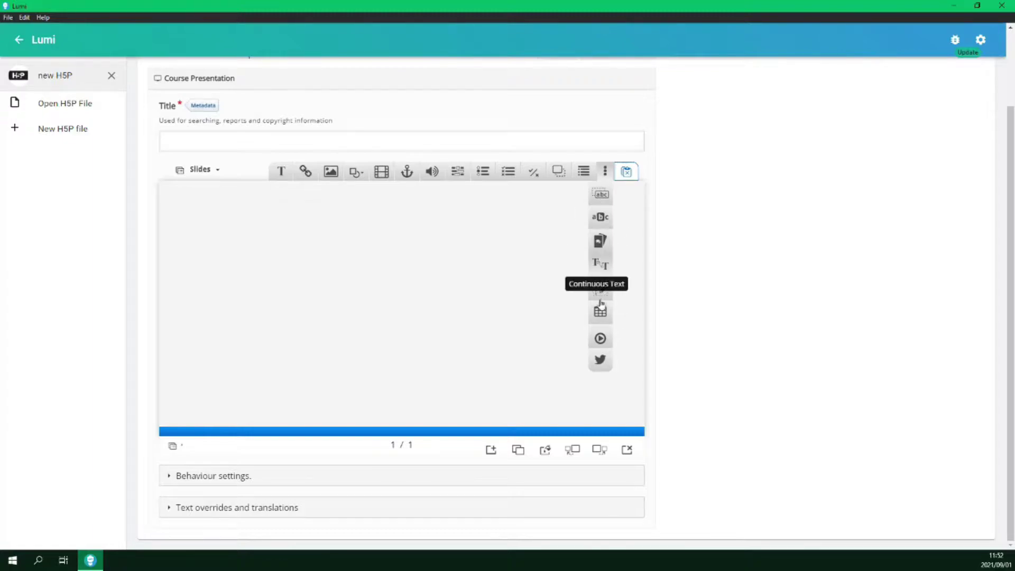
left_click(178, 449)
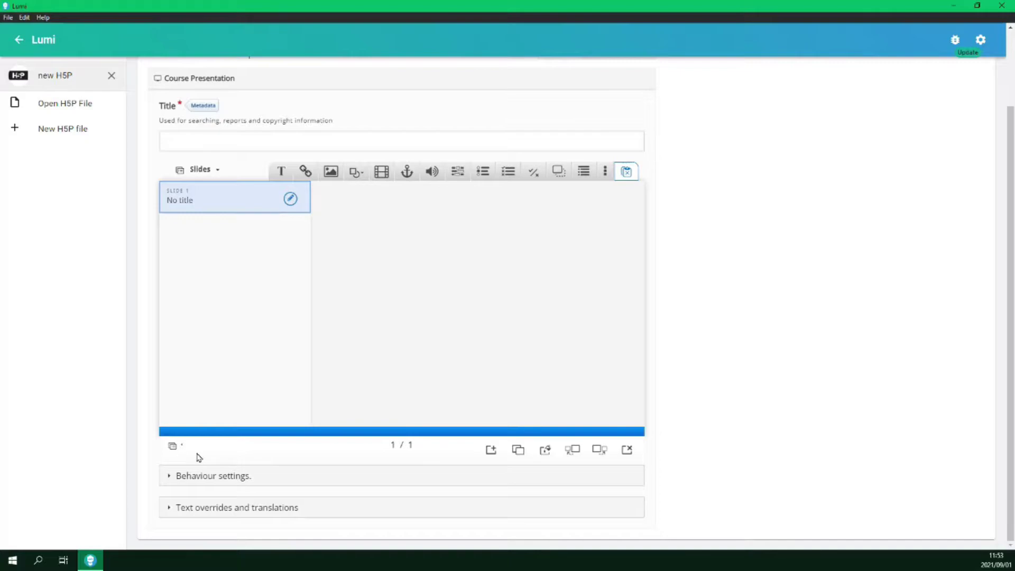
left_click(176, 447)
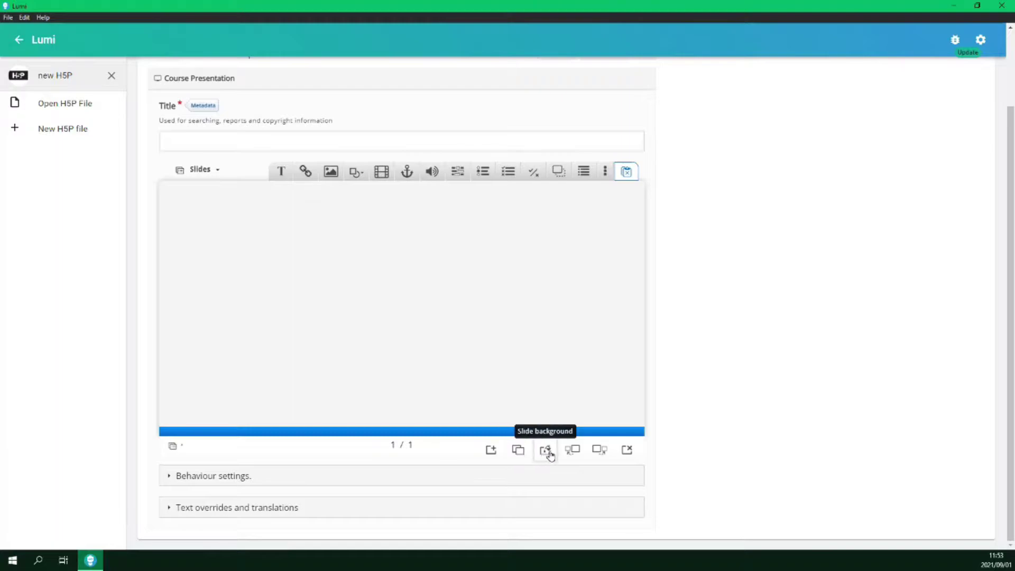
- Open the slide background settings and close them again
left_click(545, 452)
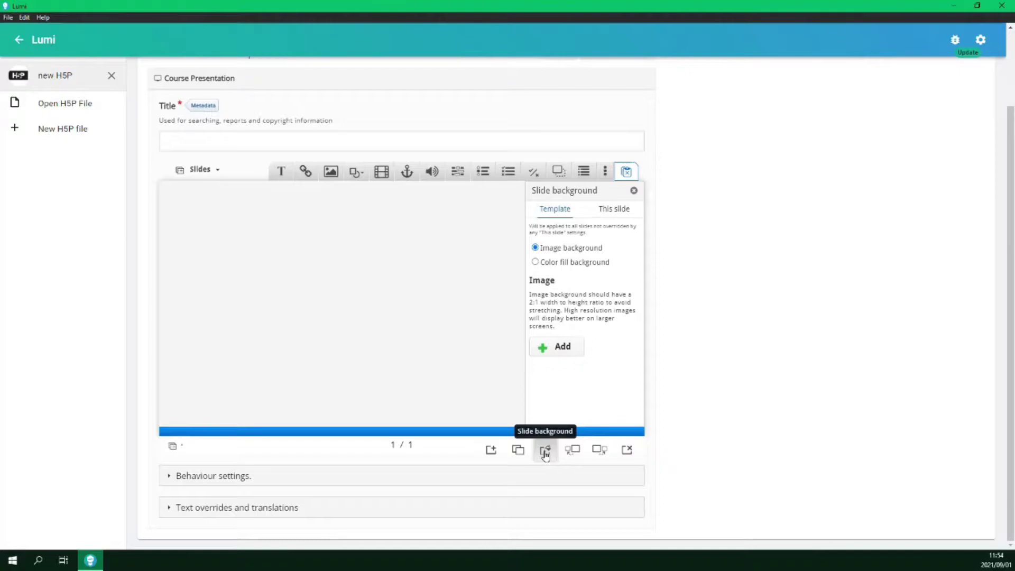
left_click(546, 456)
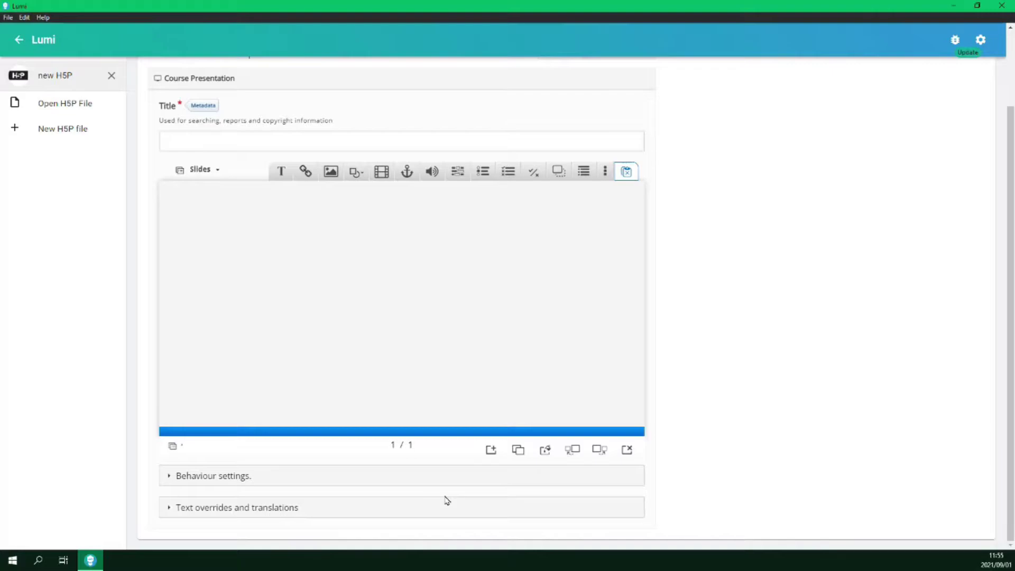
- Paste 'An Overview of Percussion Instruments' as the presentation title
scroll(447, 501, "up", 1)
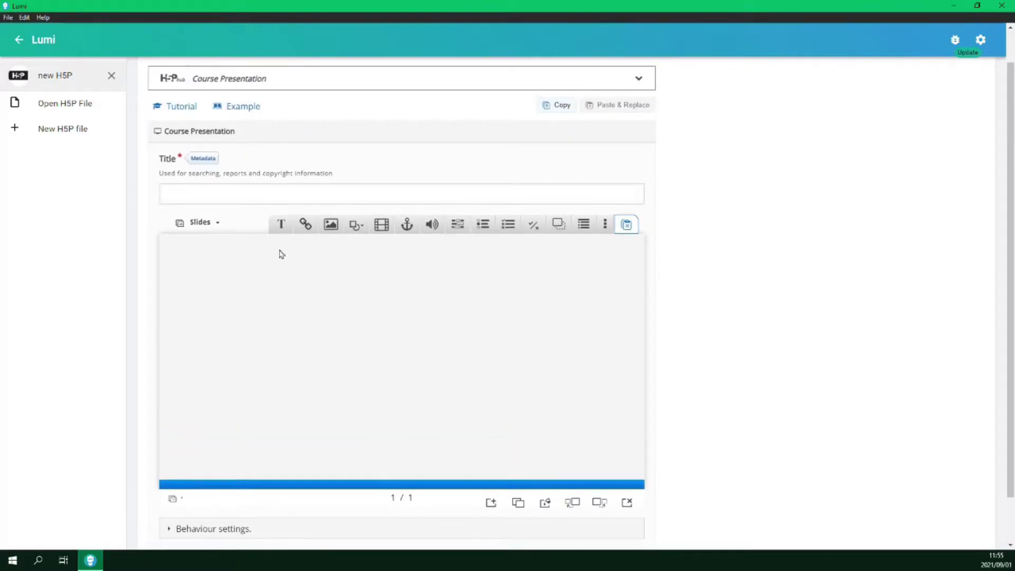
left_click(249, 193)
type("An Overview of Percussion Instruments")
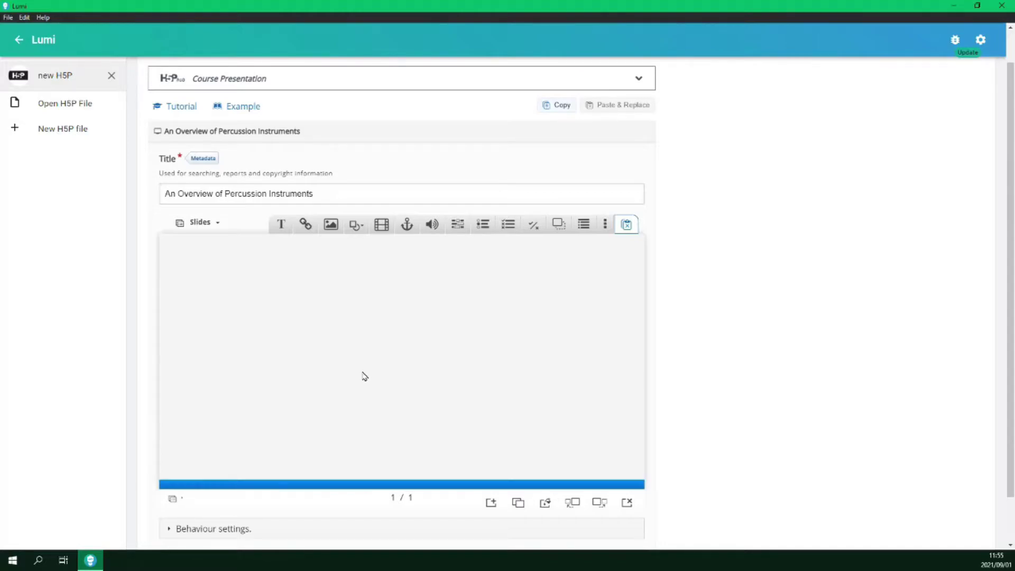
- Set a percussion-ensemble photo as the background of this slide only
left_click(546, 503)
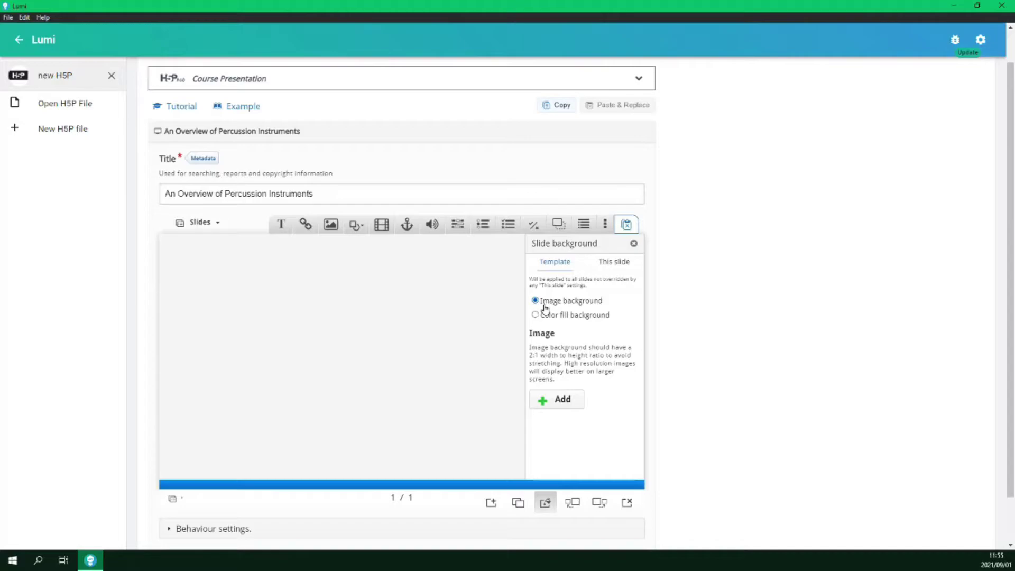
left_click(612, 267)
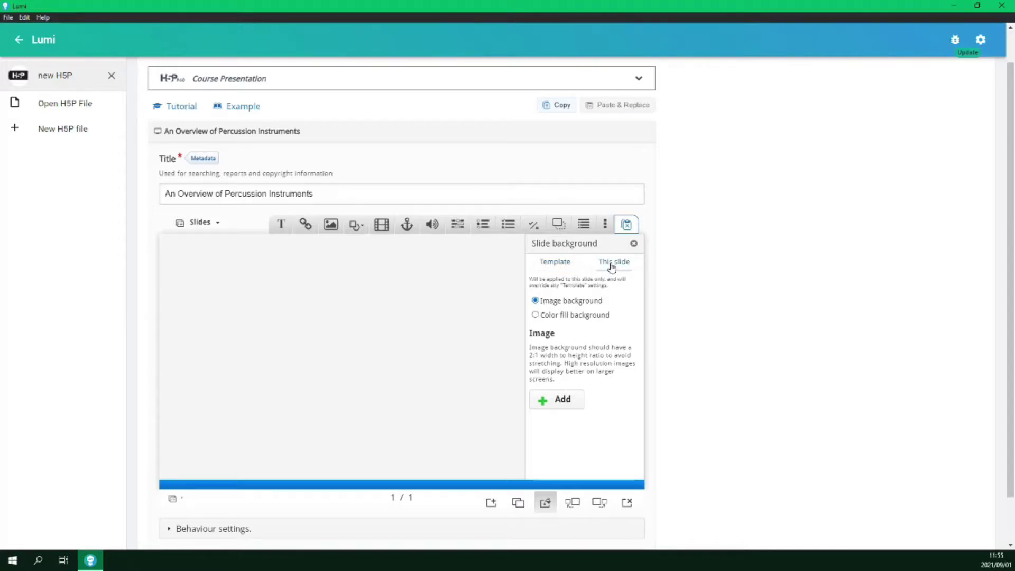
left_click(563, 400)
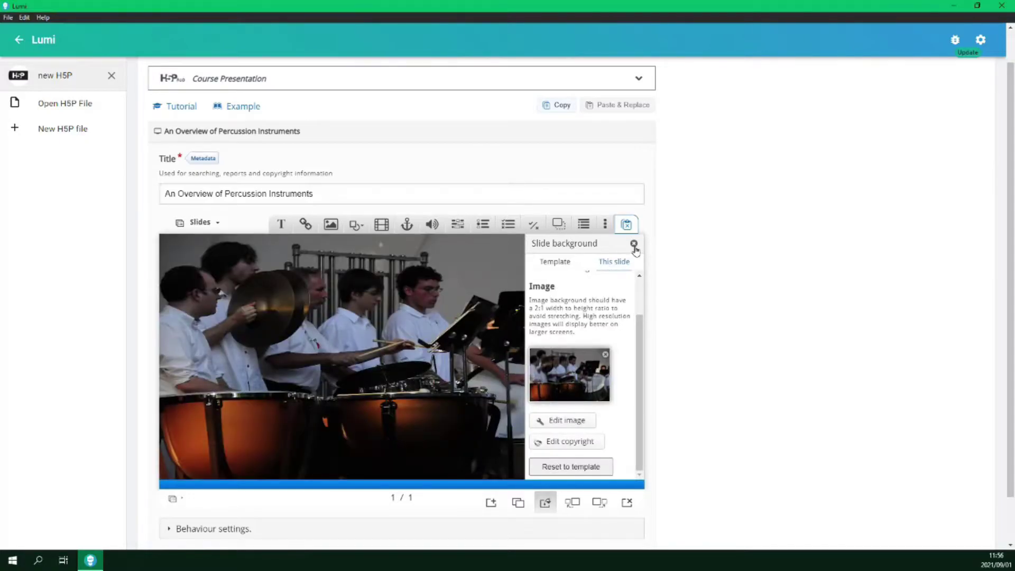
left_click(634, 245)
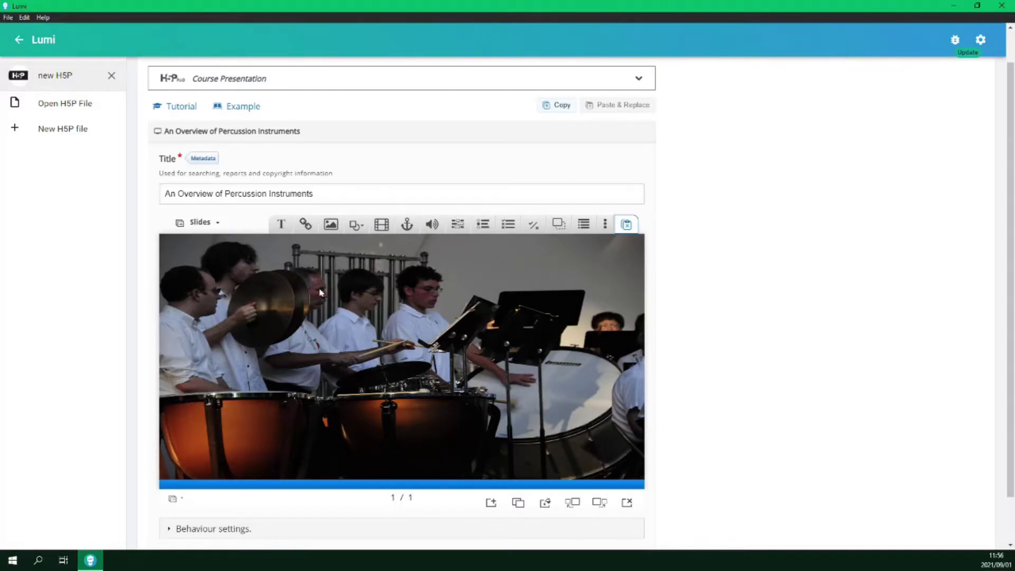
- Add a text box with 'An Overview of Percussion Instruments' as a bold, centred Heading 2
left_click(280, 225)
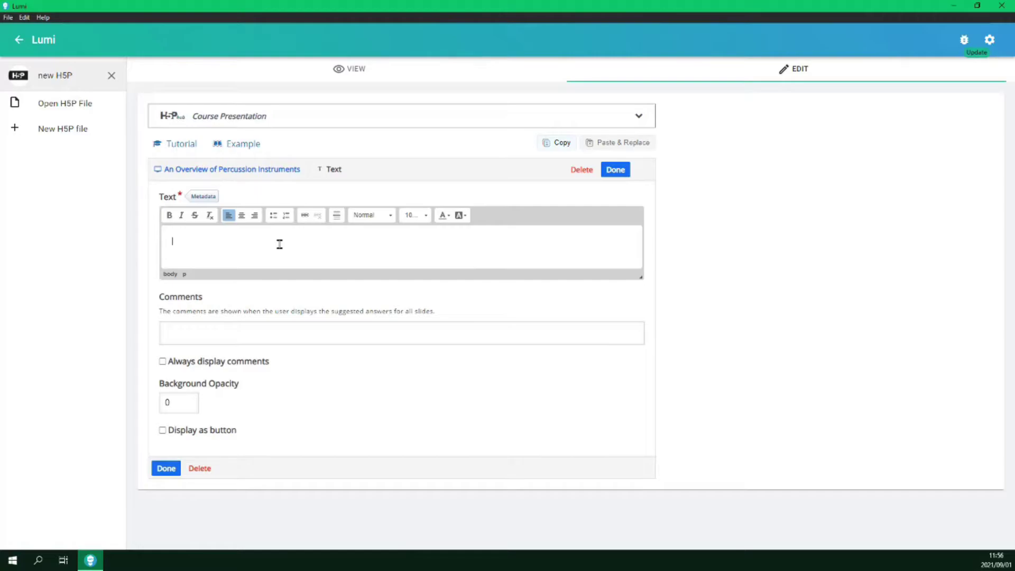
type("An Overview of Percussion Instruments")
left_click_drag(294, 242, 171, 241)
left_click(170, 216)
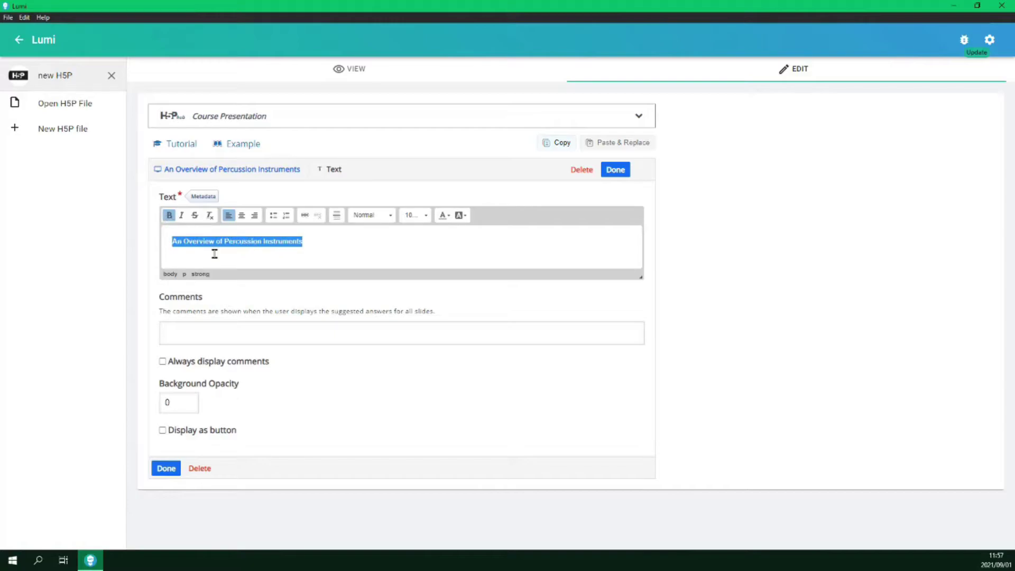
left_click(242, 215)
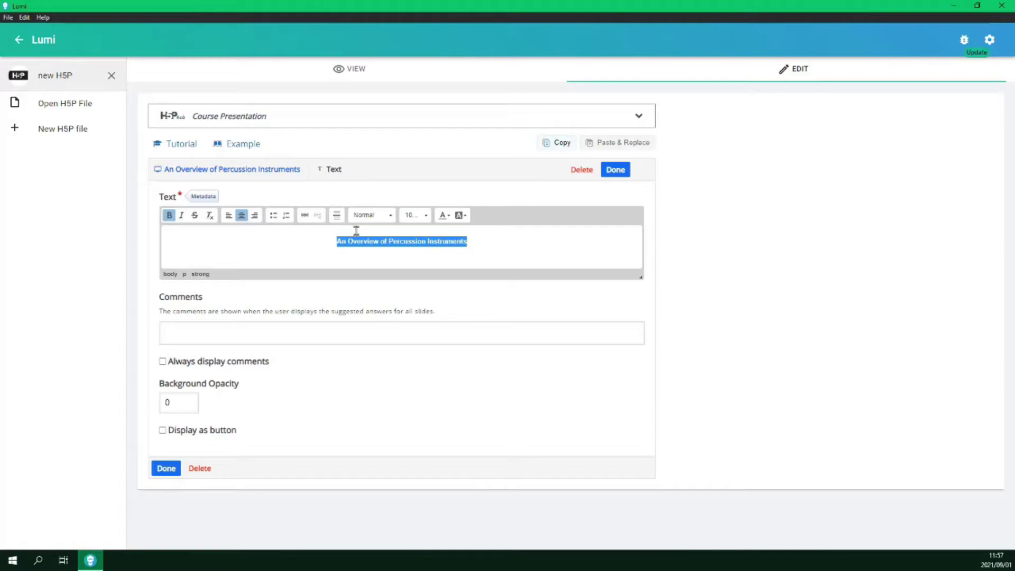
left_click(390, 217)
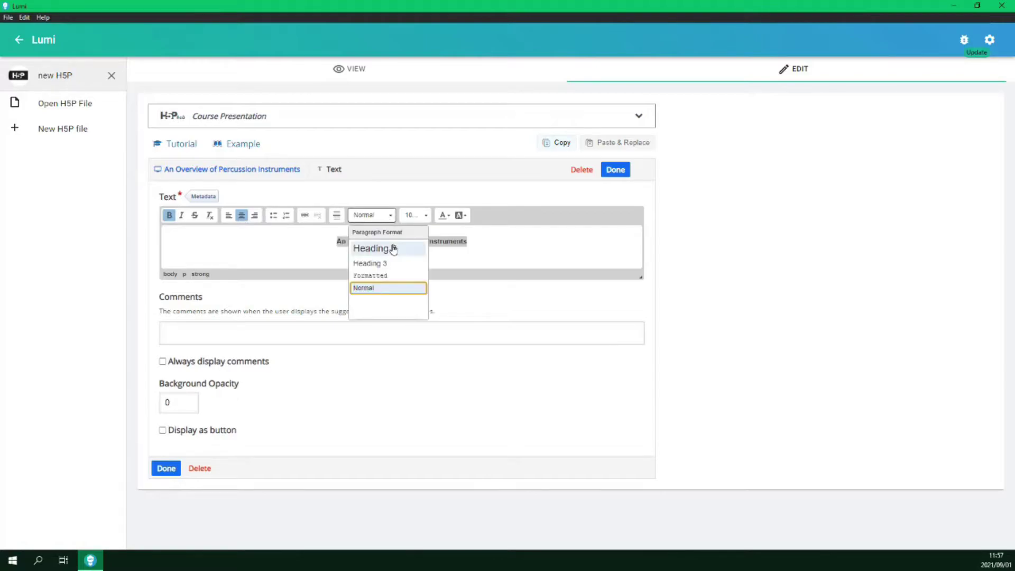
left_click(393, 248)
- Make the heading 150% size and white, then narrow its text box slightly
left_click(425, 216)
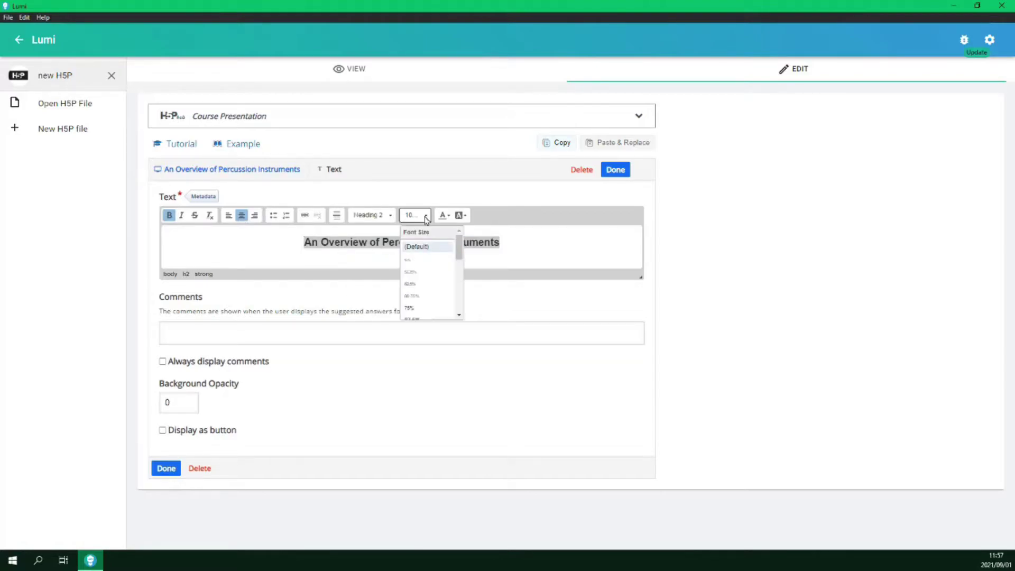
scroll(430, 270, "down", 2)
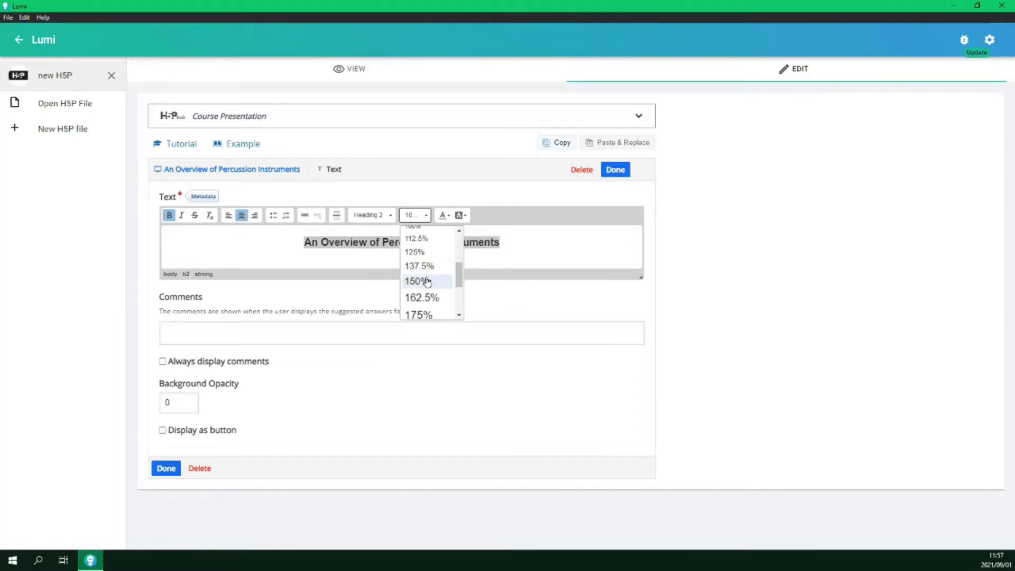
left_click(426, 281)
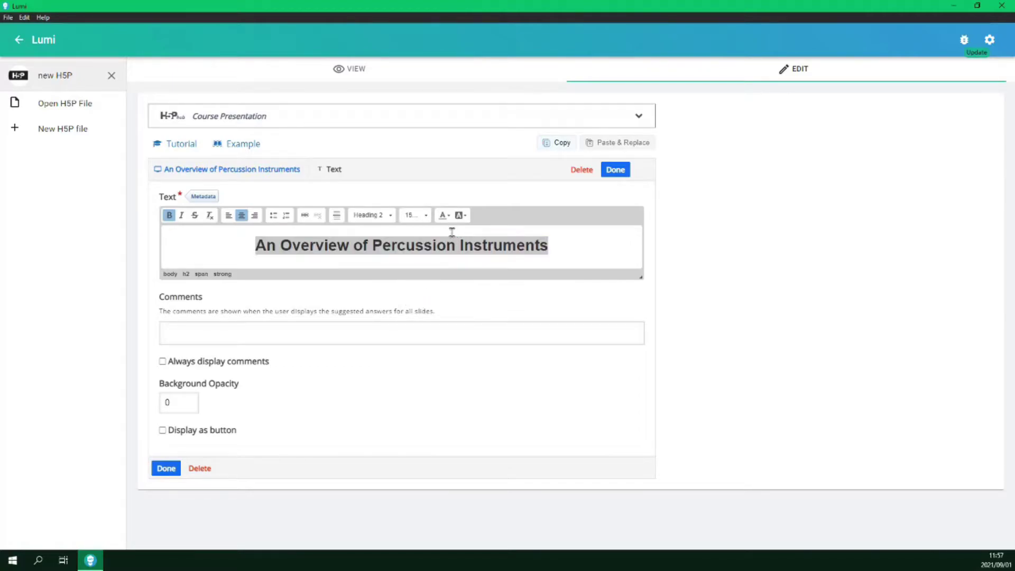
left_click(447, 218)
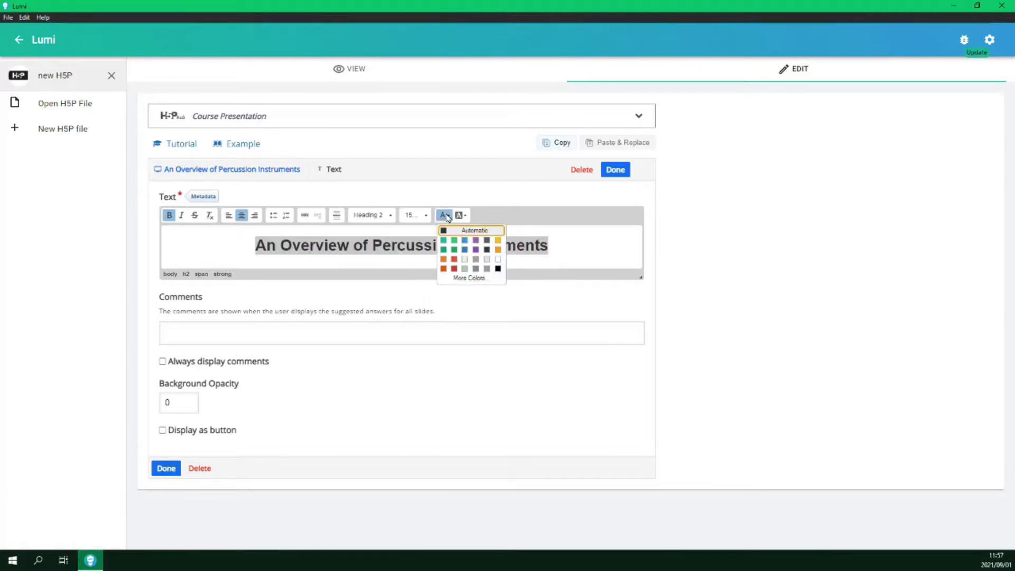
left_click(499, 266)
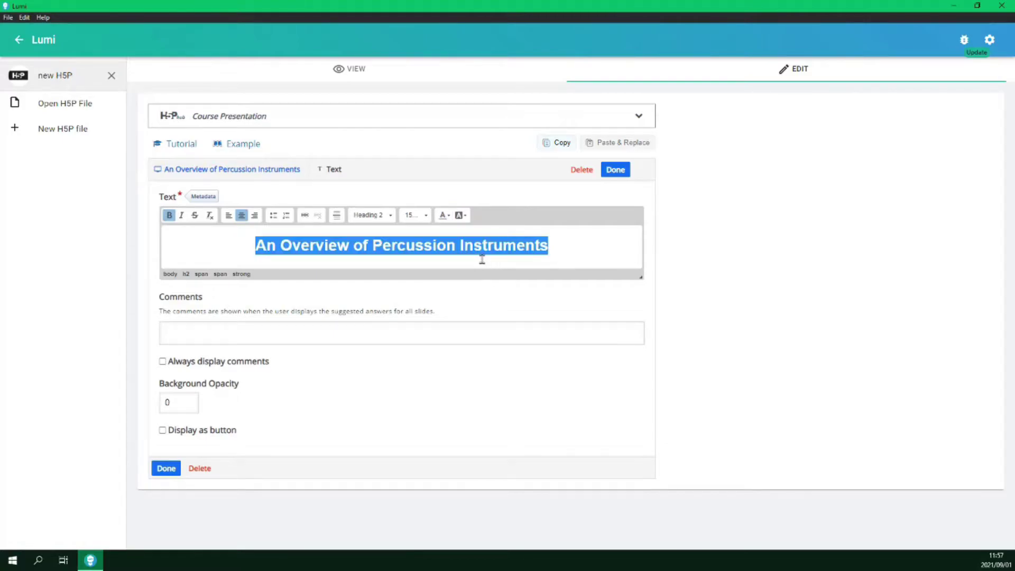
left_click(530, 258)
left_click(616, 169)
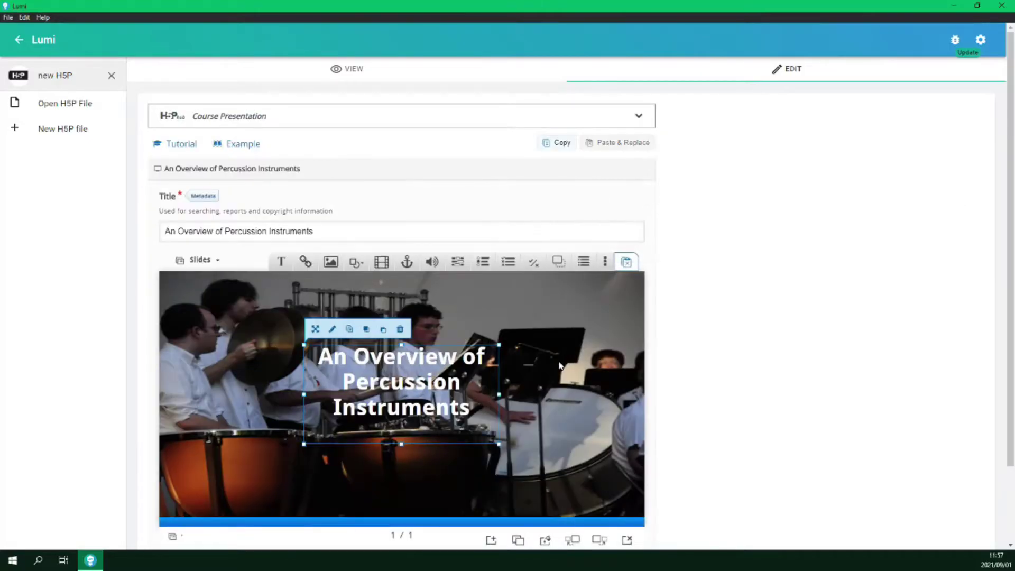
left_click_drag(499, 395, 586, 392)
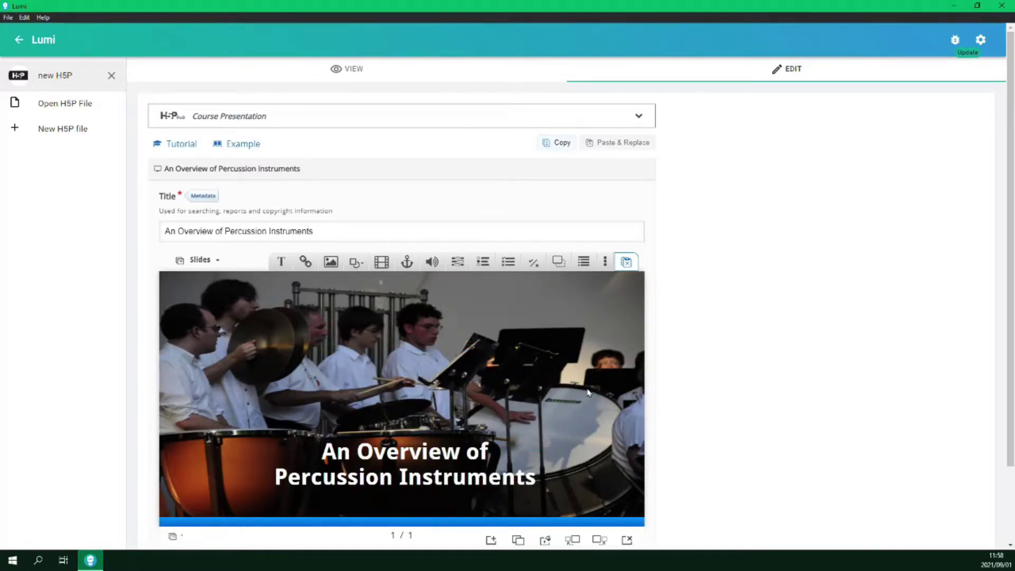
- Add a blank second slide with a text element
scroll(588, 393, "down", 1)
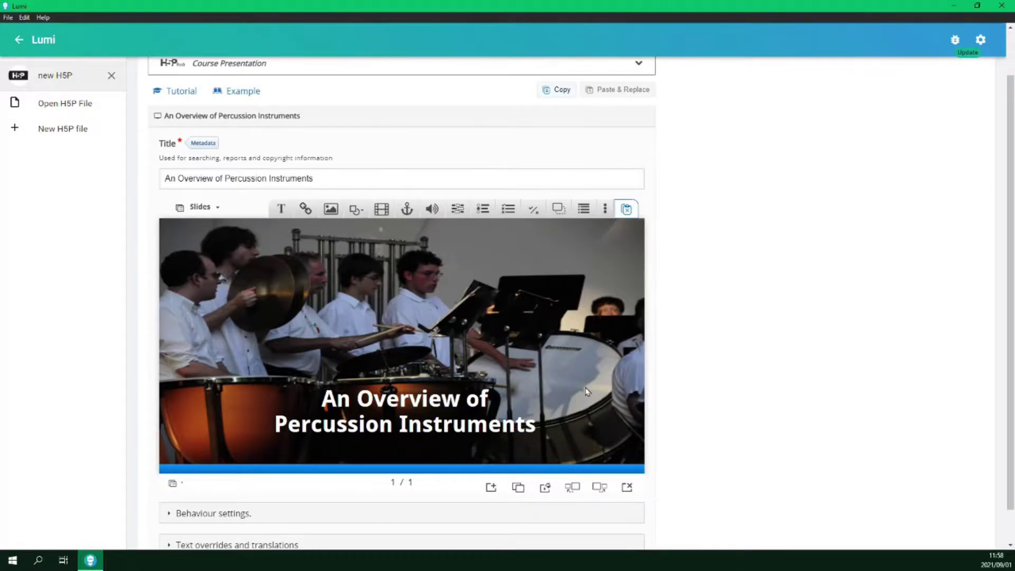
left_click(495, 493)
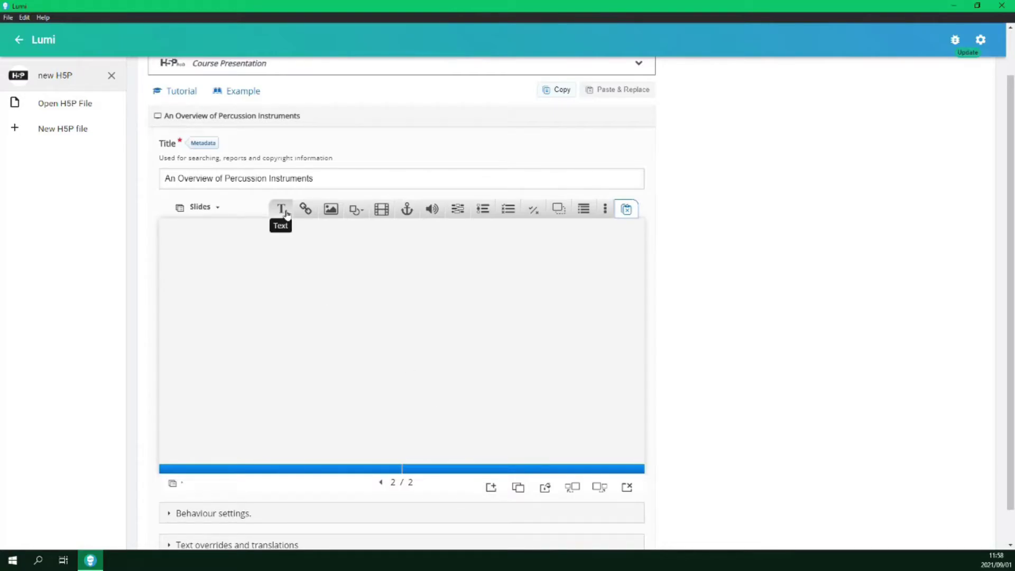
left_click(280, 208)
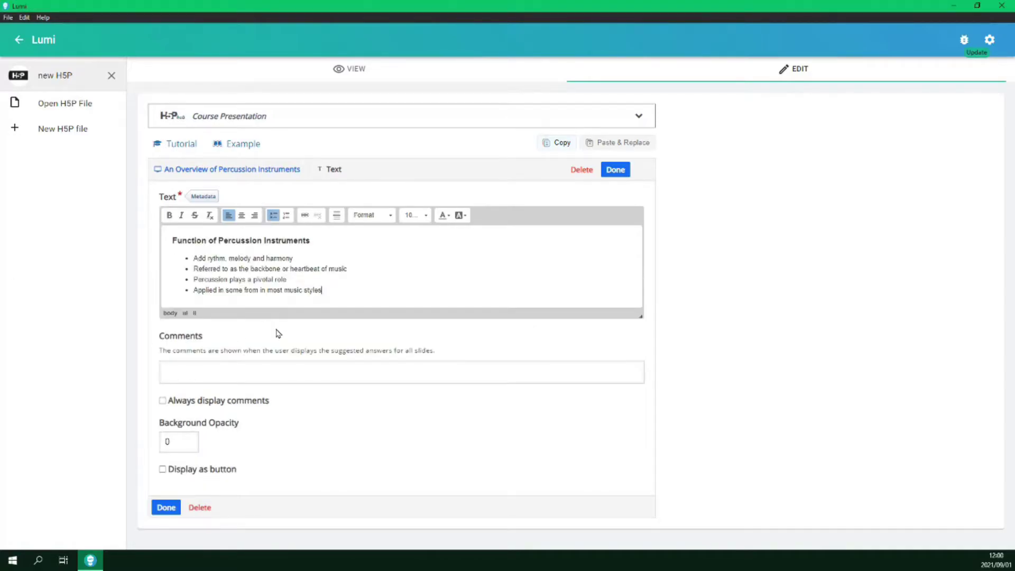
- Enlarge the Function of Percussion Instruments text box to fit all bullets and move it up-left
left_click(613, 175)
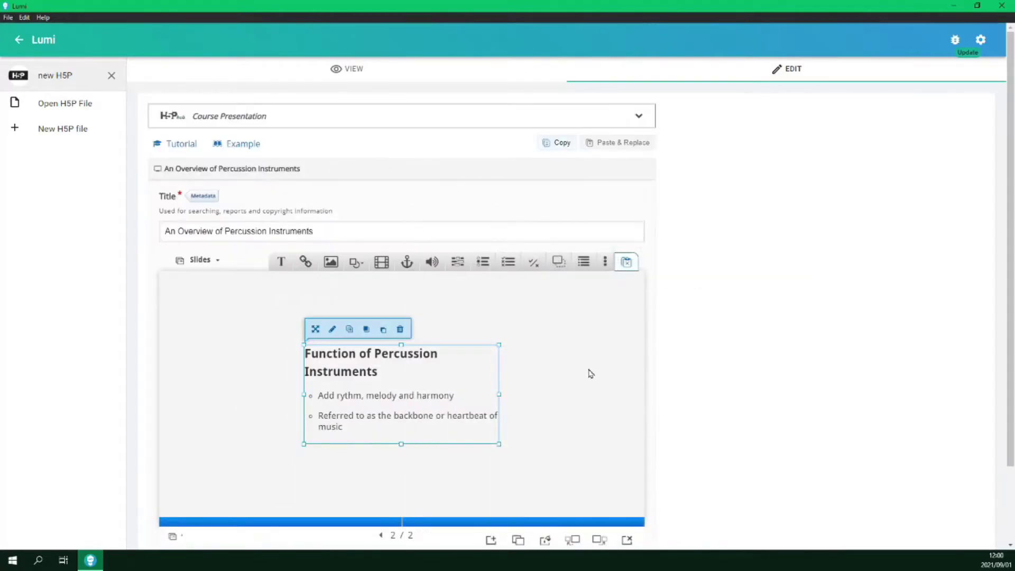
left_click_drag(401, 444, 400, 483)
left_click_drag(499, 414, 516, 431)
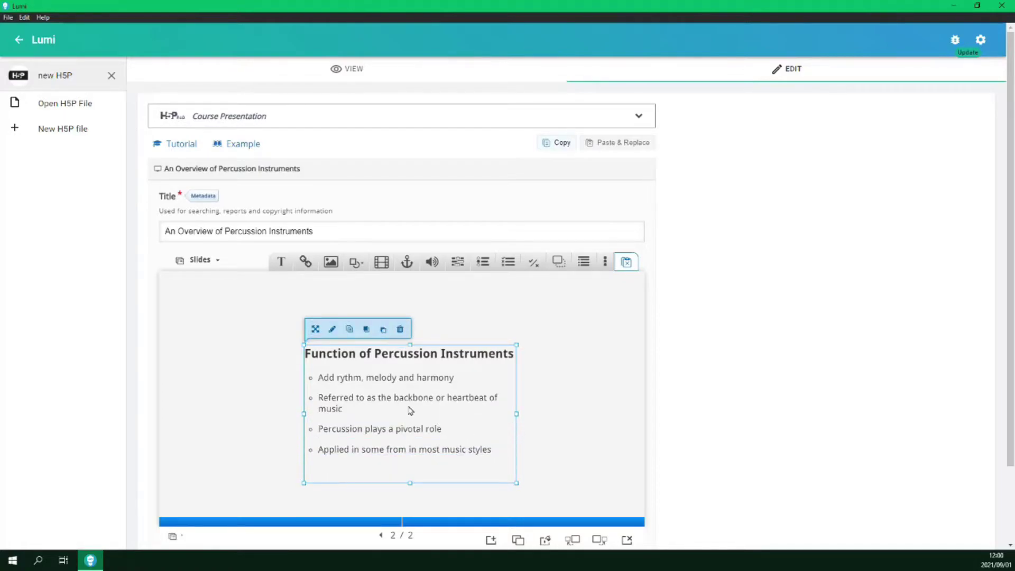
left_click_drag(410, 410, 294, 381)
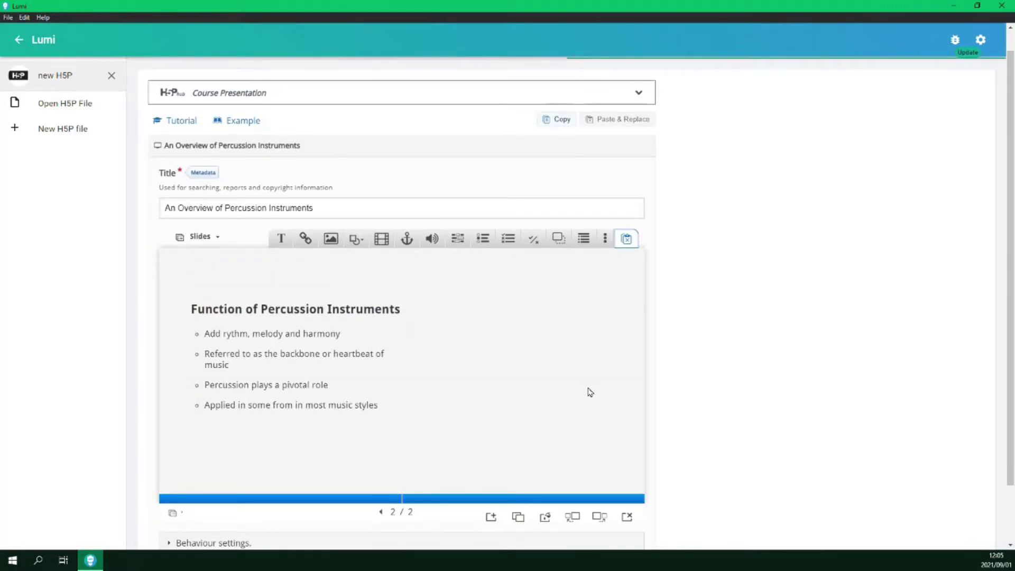
- Add an image element holding the drum-set-1839383_1280.jpg photo
left_click(331, 238)
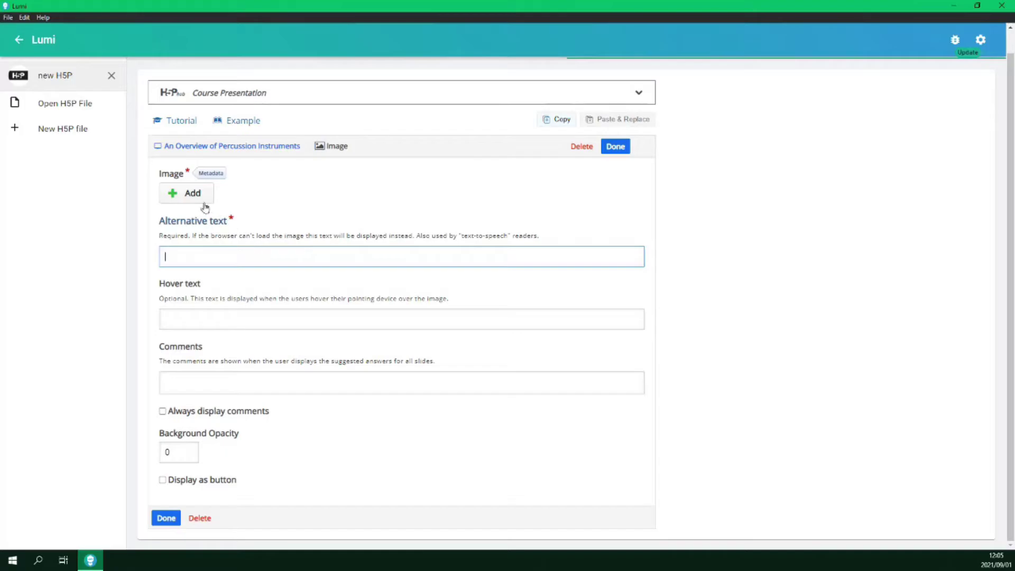
left_click(200, 198)
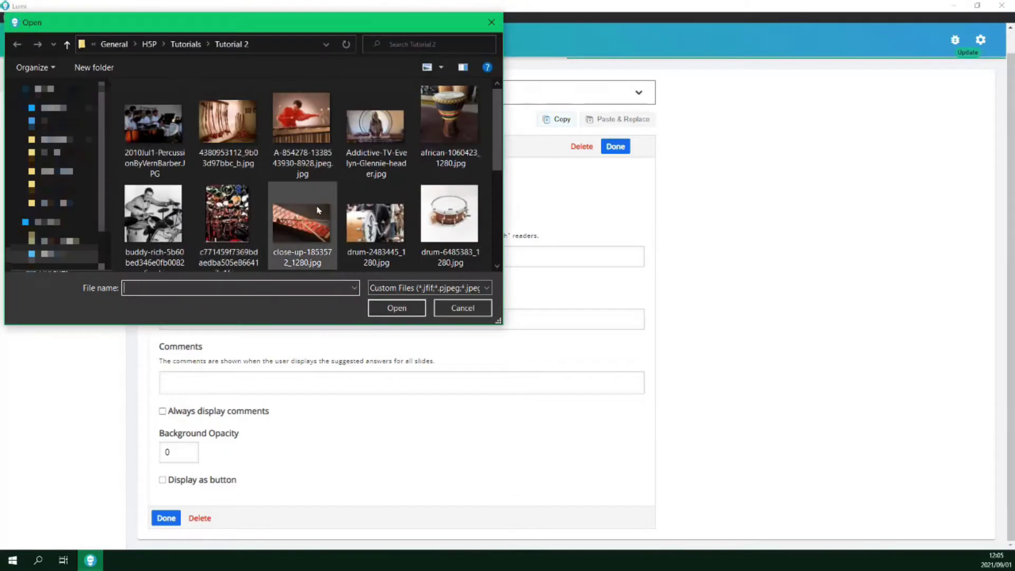
scroll(319, 214, "down", 3)
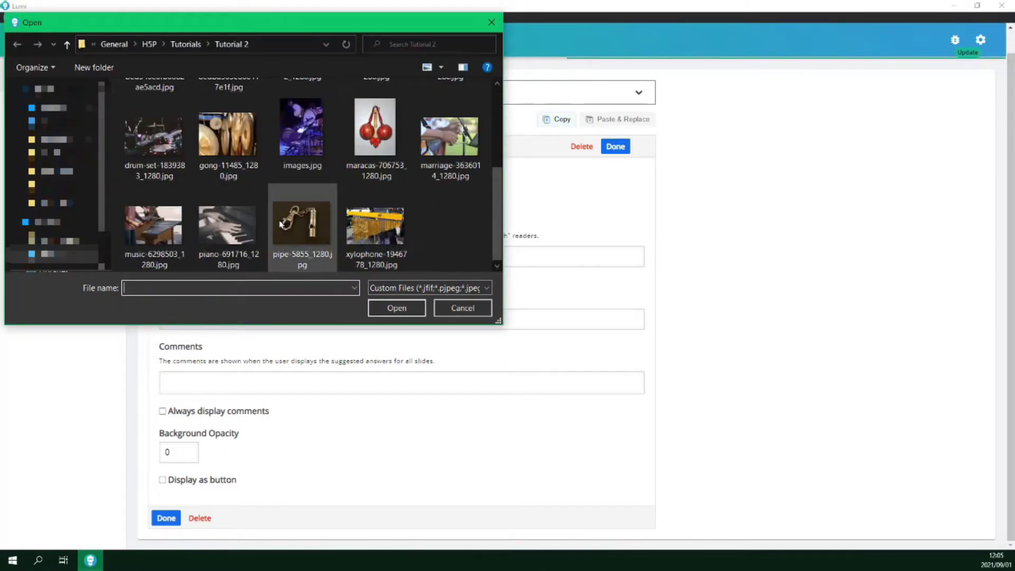
scroll(281, 223, "up", 3)
scroll(281, 224, "down", 2)
left_click(153, 217)
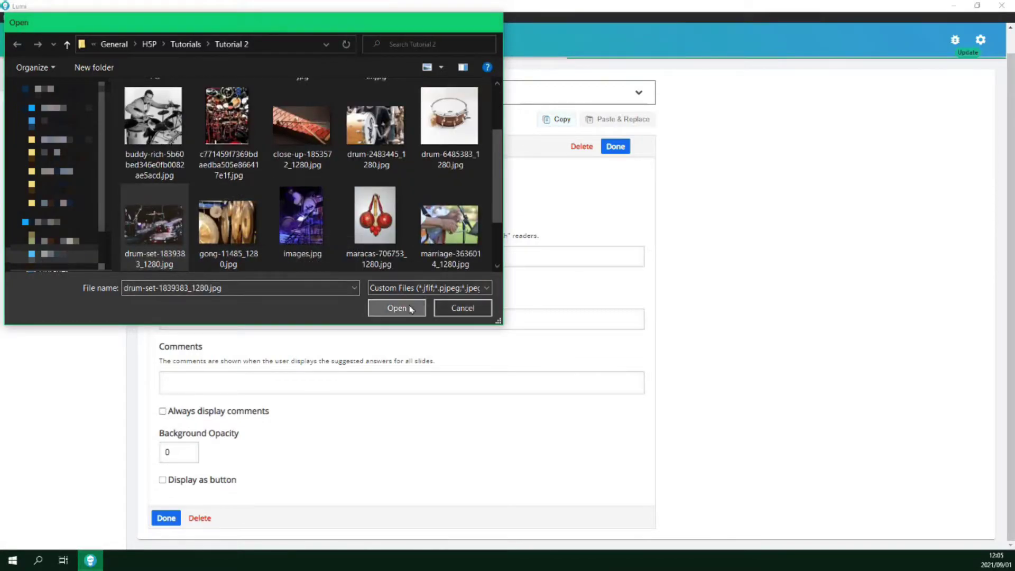
left_click(396, 308)
- Enter 'Drum Kit Percussion' as the image's alternative text
scroll(386, 290, "down", 1)
left_click(289, 268)
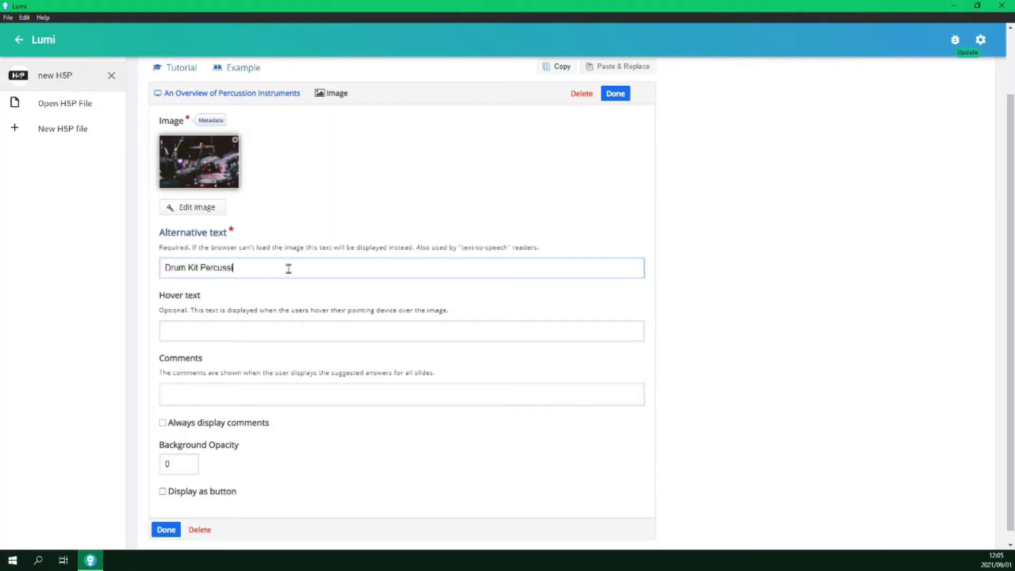
scroll(288, 344, "down", 1)
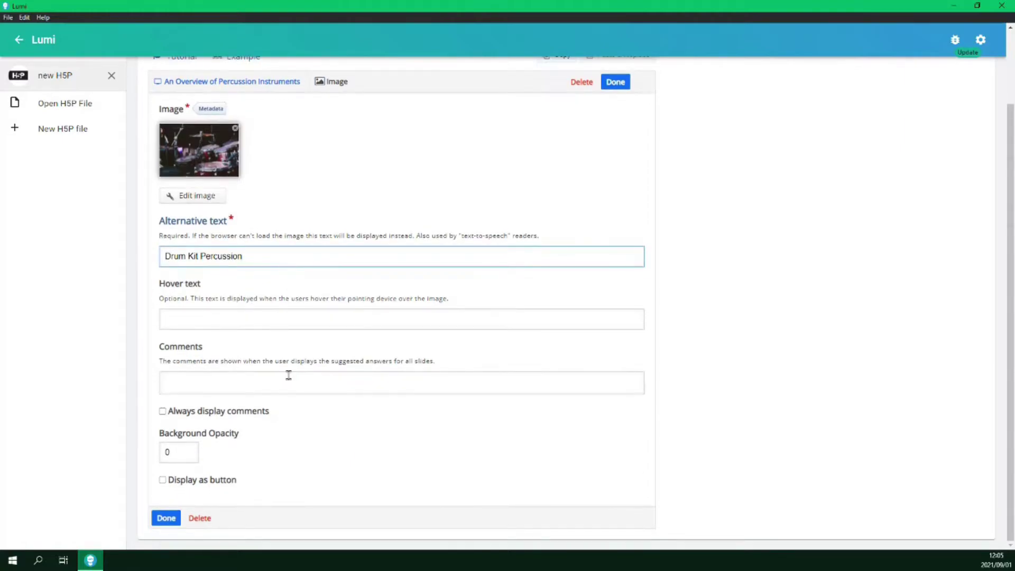
scroll(528, 244, "up", 2)
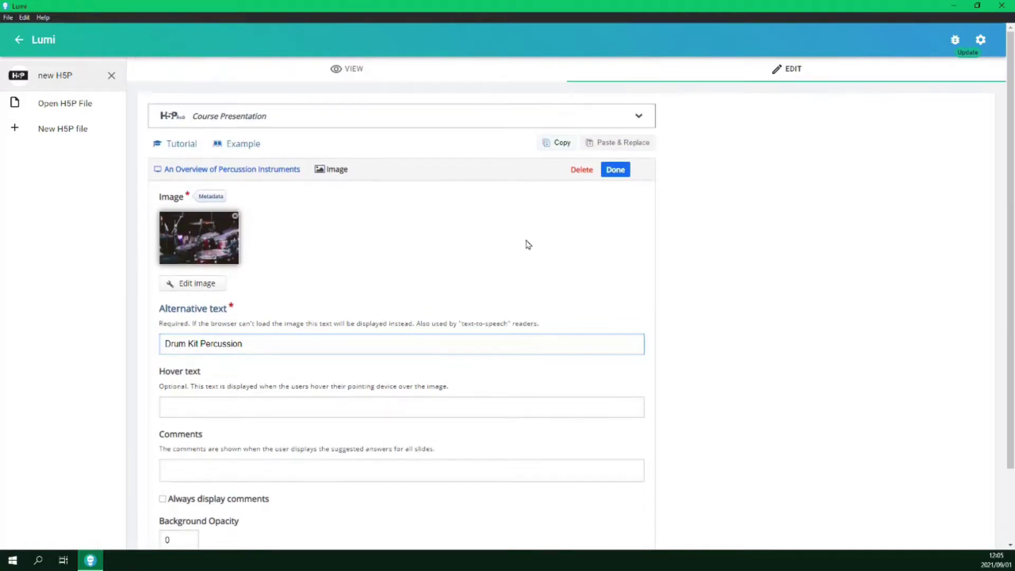
- Move the drum image to the right of the bullet text and enlarge it
left_click(612, 173)
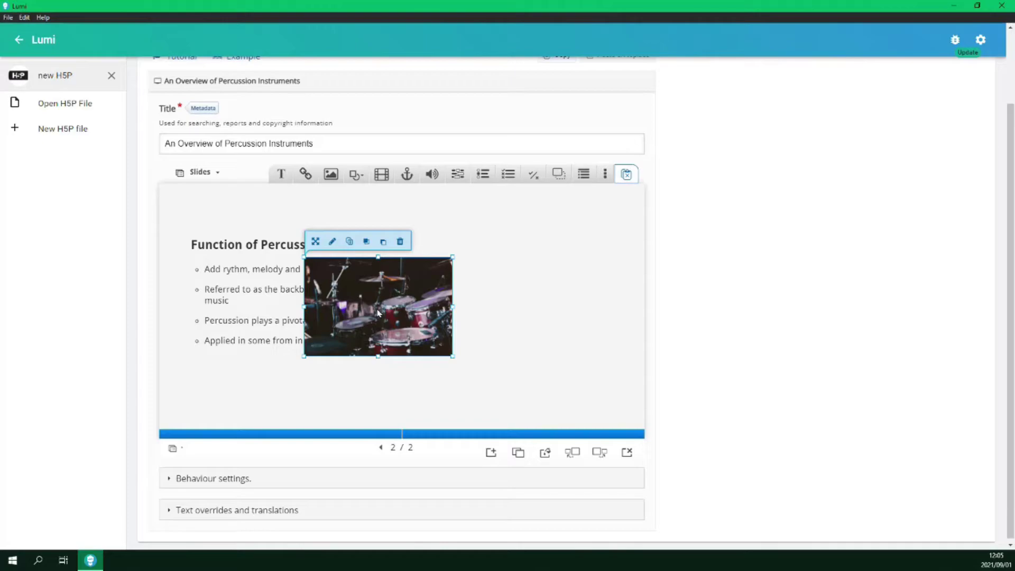
left_click_drag(378, 313, 506, 286)
left_click_drag(588, 335, 622, 363)
left_click(402, 376)
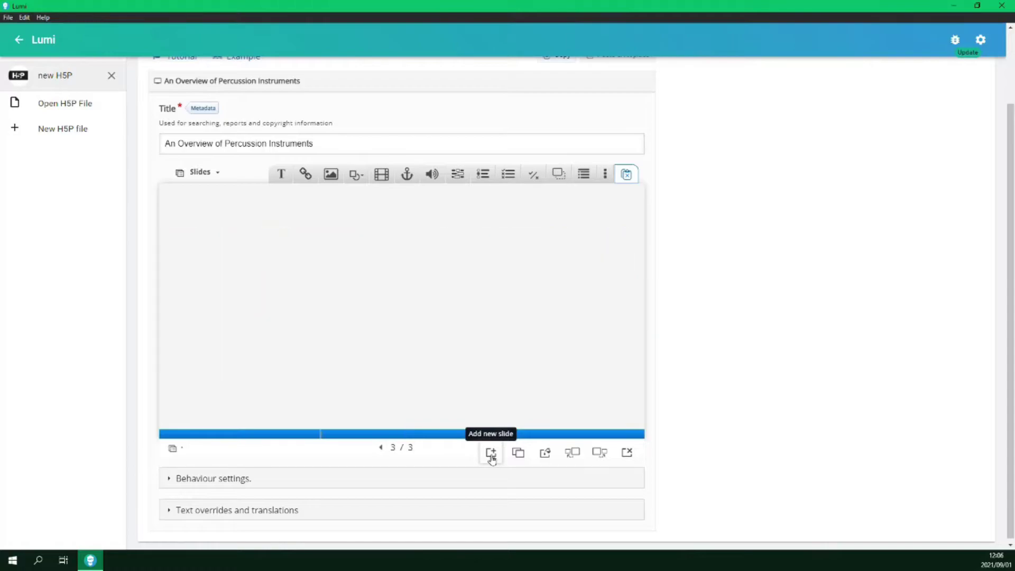
- Add a multiple-choice question with the Quick Question title and percussion question text
left_click(508, 176)
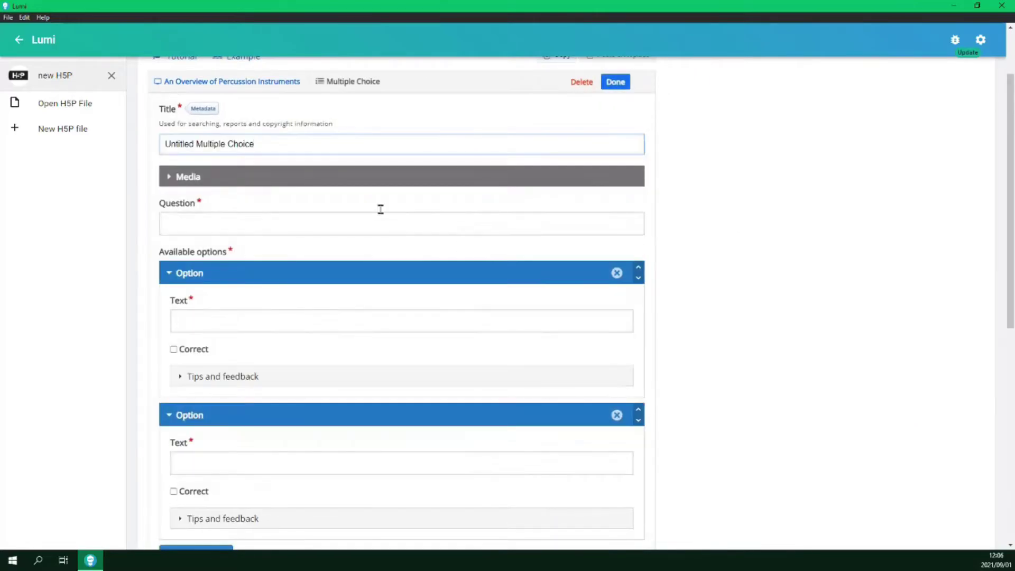
type("Quick Question")
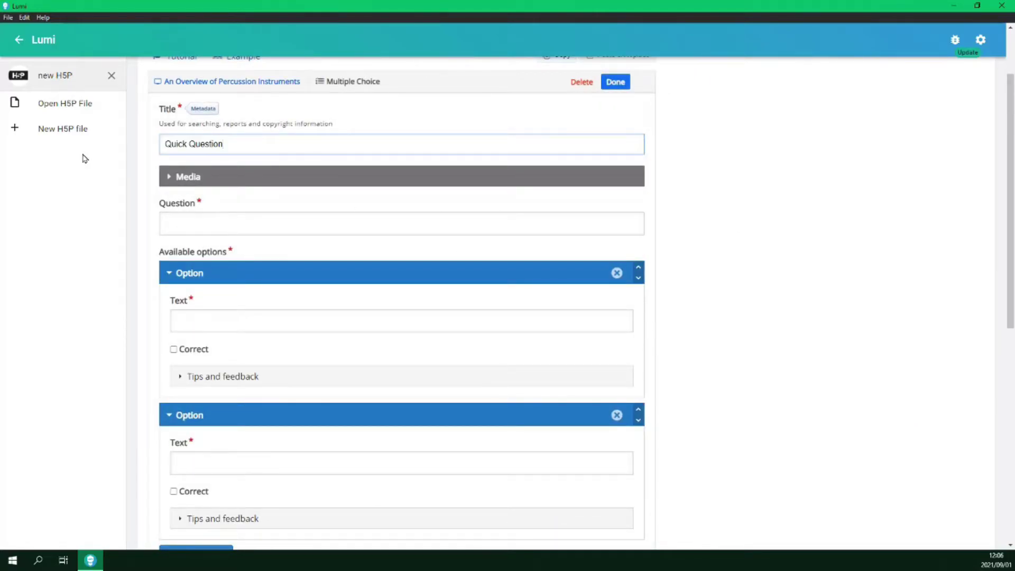
left_click(192, 223)
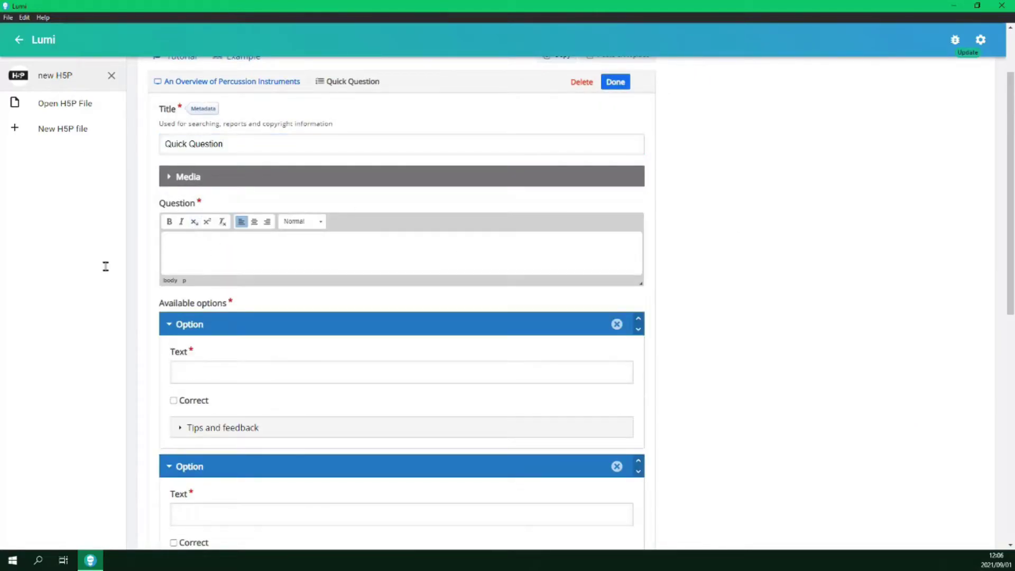
type("Which of the following are percussion instruments? Pick all that apply.")
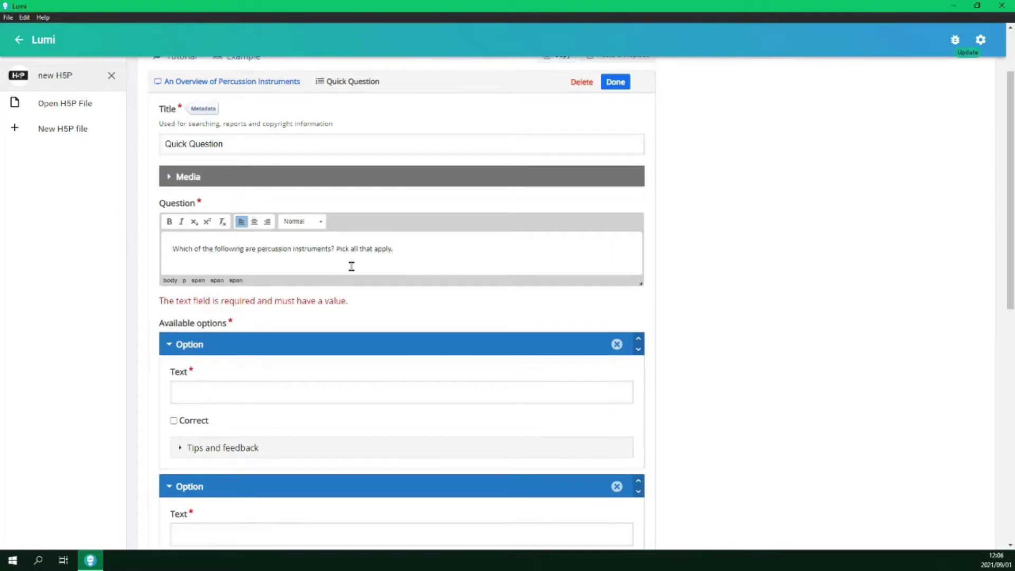
scroll(351, 266, "down", 2)
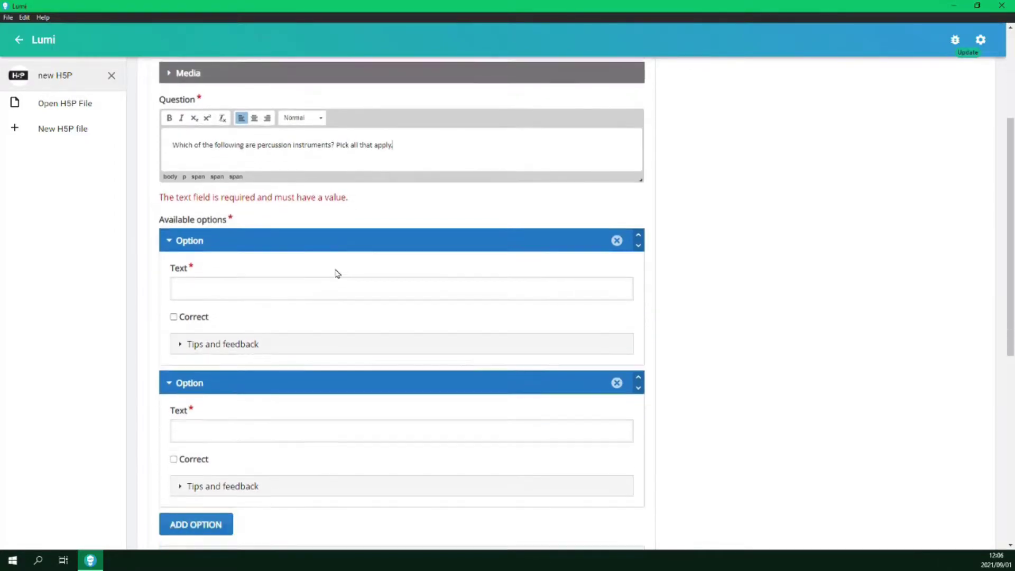
- Enter the Piano and Guitar answer options
left_click(269, 289)
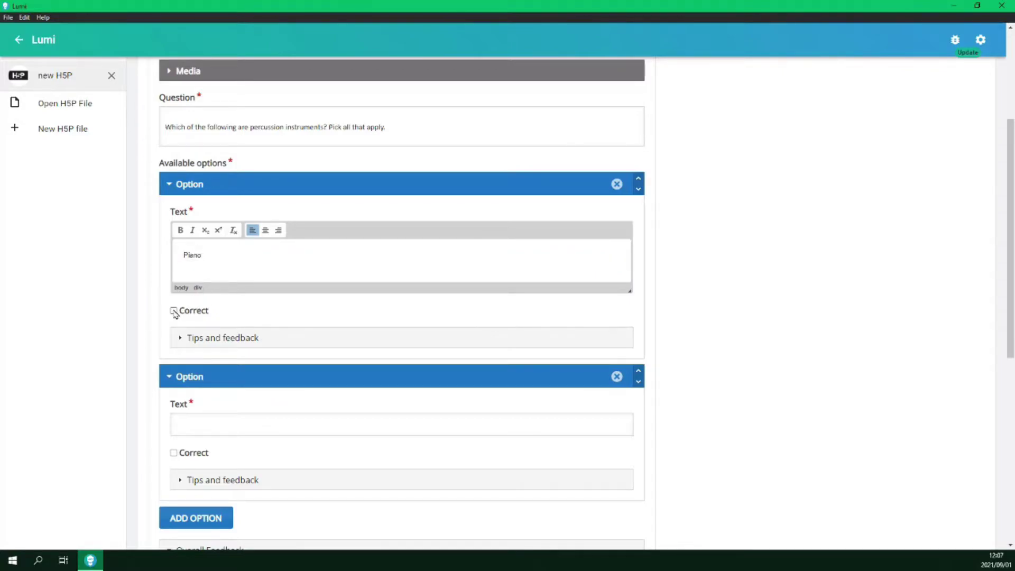
left_click(174, 310)
scroll(216, 295, "down", 4)
left_click(201, 253)
type("Guitar")
left_click(195, 359)
- Add Maracas, Trombone and Triangle options, marking Maracas and Triangle correct
scroll(211, 317, "down", 2)
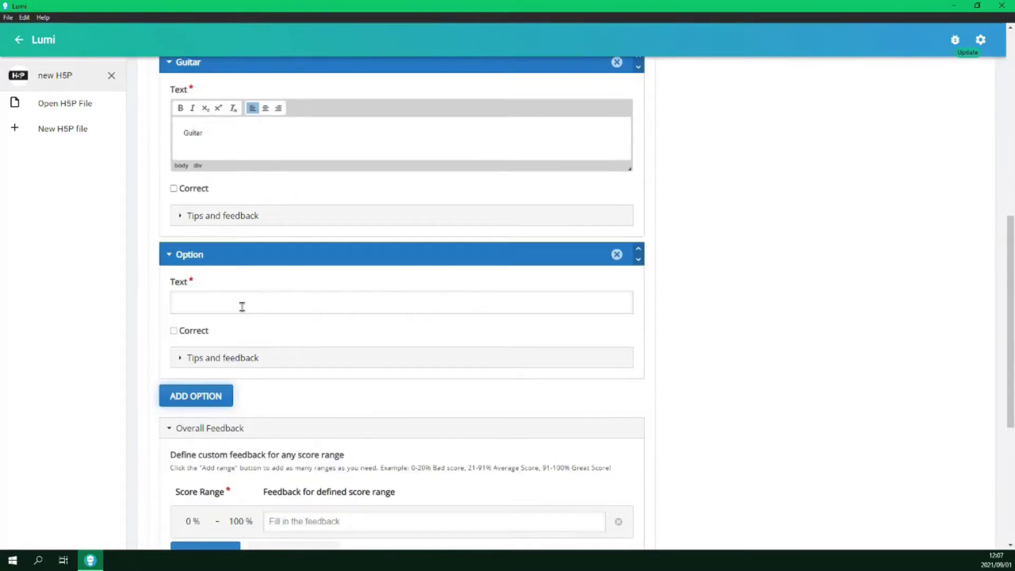
left_click(240, 305)
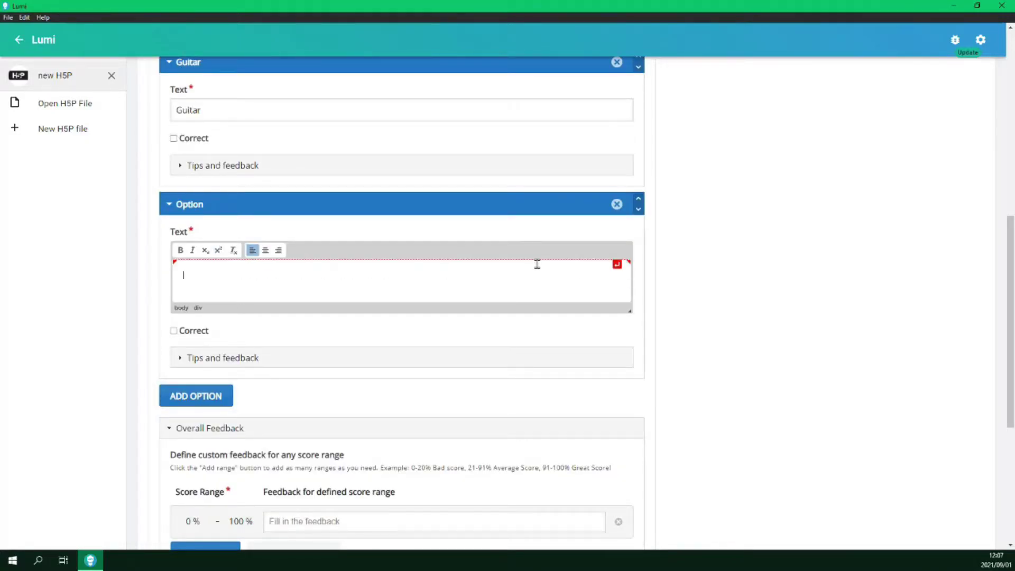
type("Maracas")
left_click(174, 331)
left_click(204, 342)
type("Trombone")
left_click(195, 433)
left_click(208, 427)
type("Triangle")
left_click(174, 456)
scroll(261, 181, "up", 6)
scroll(261, 200, "down", 6)
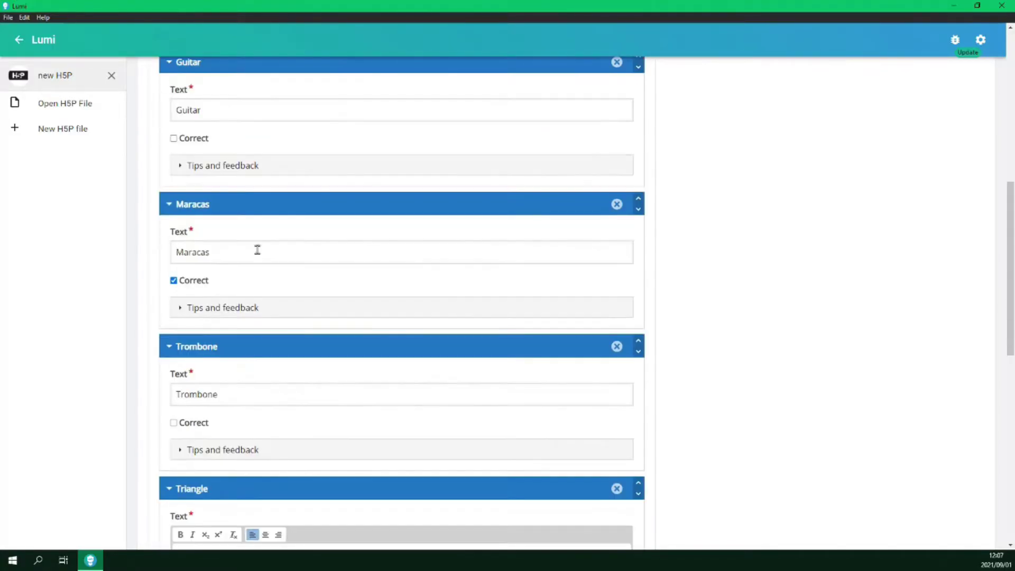
scroll(260, 261, "down", 6)
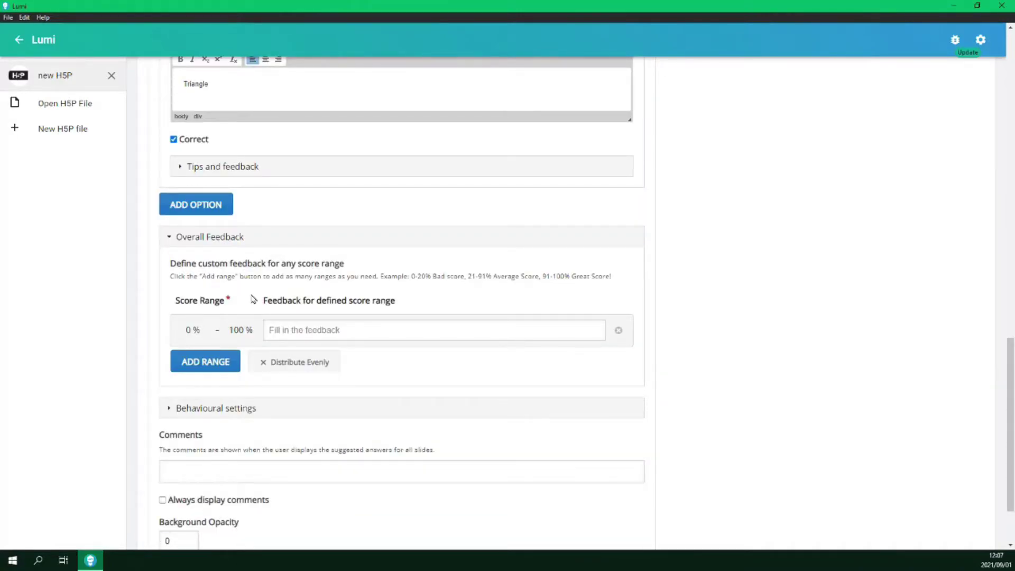
- Add three more score ranges and distribute all four evenly
scroll(245, 251, "down", 1)
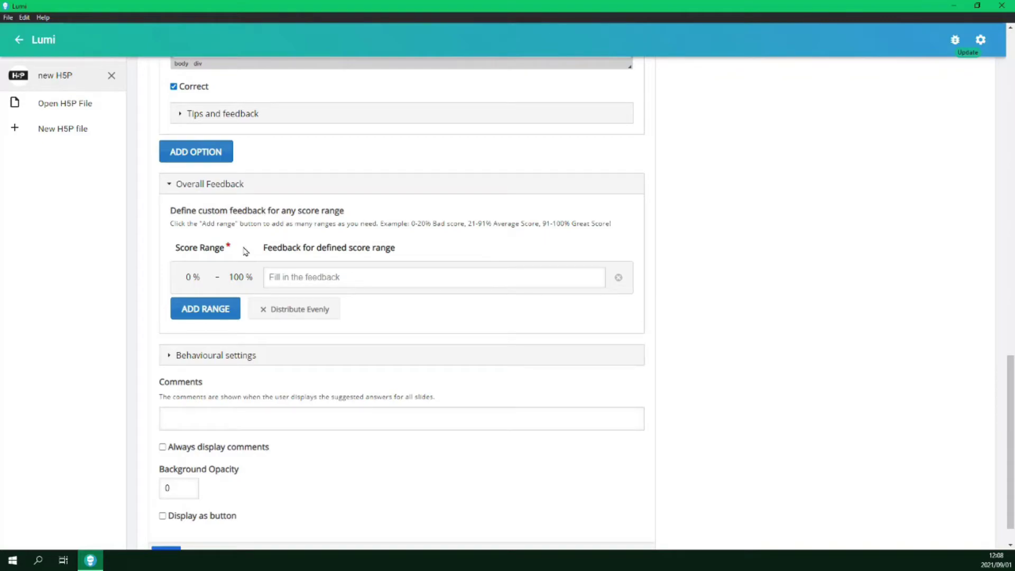
left_click(226, 310)
left_click(231, 344)
left_click(226, 380)
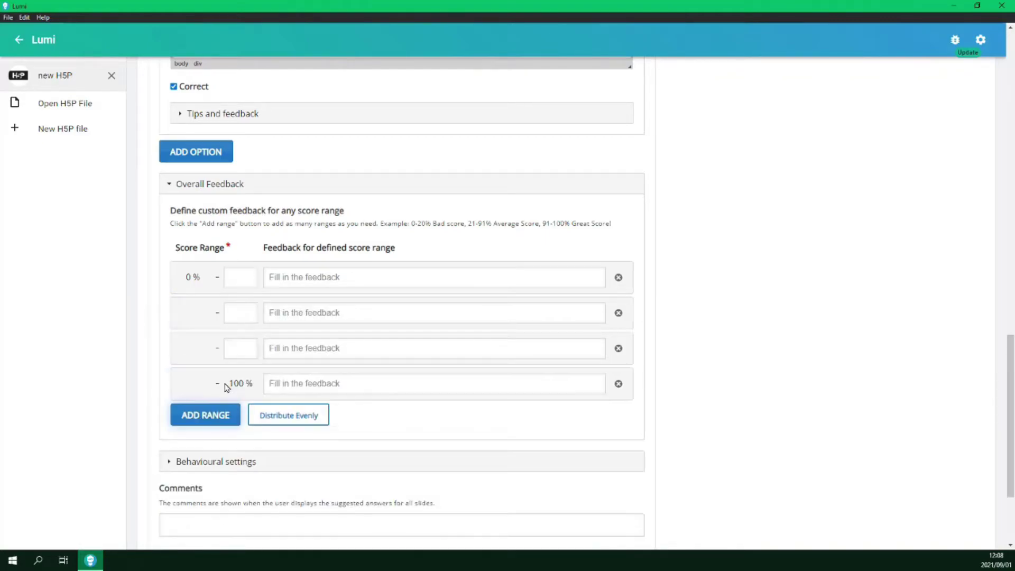
left_click(279, 421)
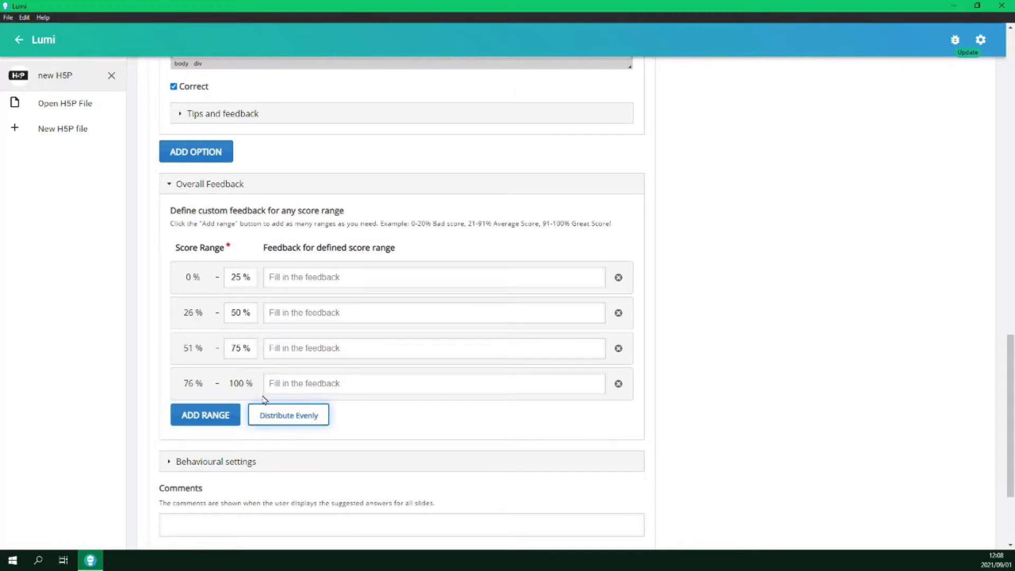
- Enter feedback Poor, OK, Average and Great for the four score ranges
left_click(276, 281)
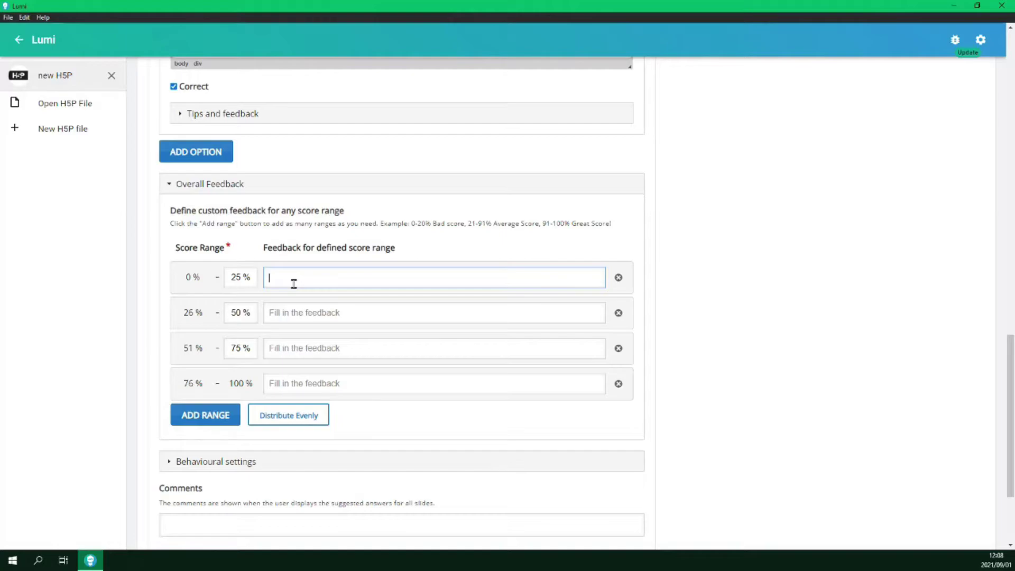
left_click(291, 313)
left_click(296, 348)
type("Average")
left_click(298, 384)
type("Great")
scroll(405, 426, "down", 3)
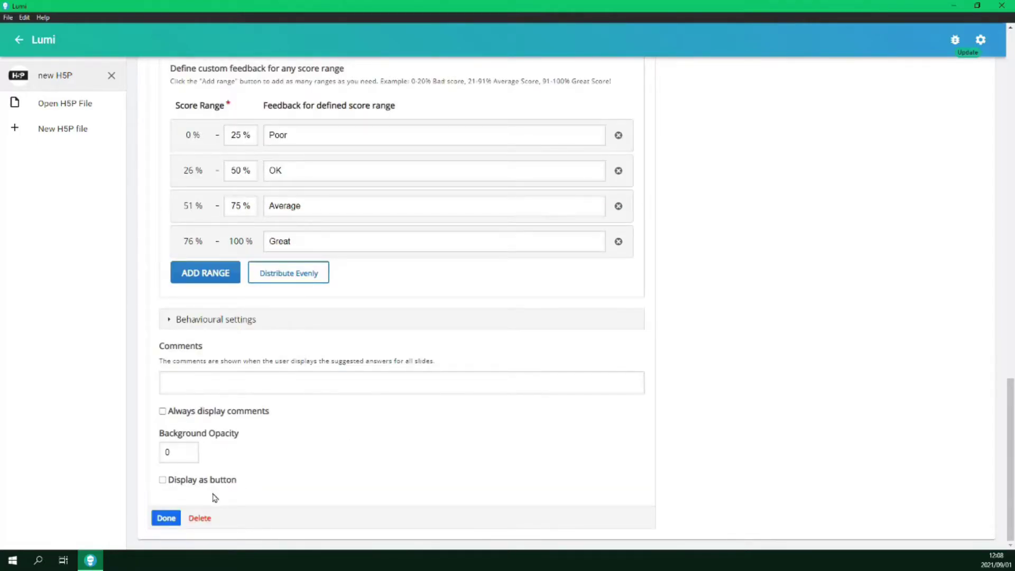
- Widen and heighten the slide 3 question box and shift it up-left so Check shows
left_click(165, 518)
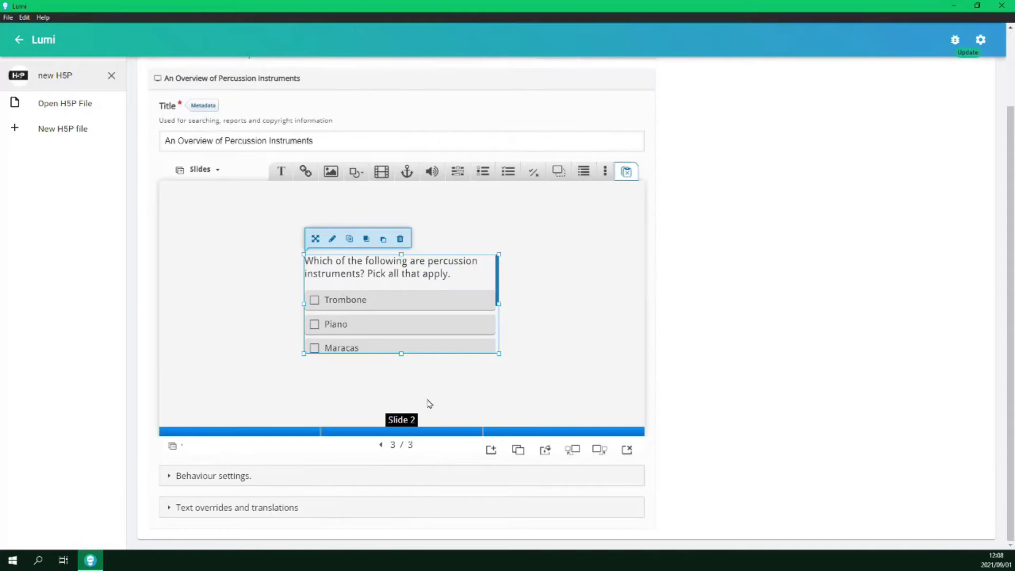
left_click_drag(499, 353, 554, 398)
left_click_drag(556, 330, 586, 327)
left_click_drag(451, 323, 418, 275)
left_click_drag(410, 351, 410, 397)
left_click_drag(270, 301, 254, 302)
left_click(606, 402)
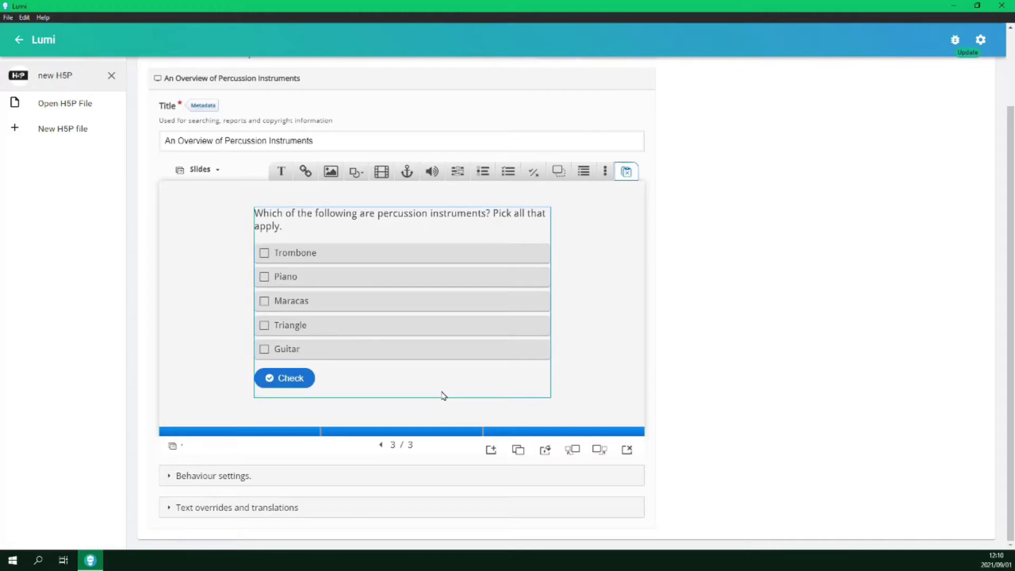
- List Xylophone, Triangle, Chimes, Bass drum, Snare drum, Maracas and Gong in bold, moving the text right
key("Left")
double_click(306, 222)
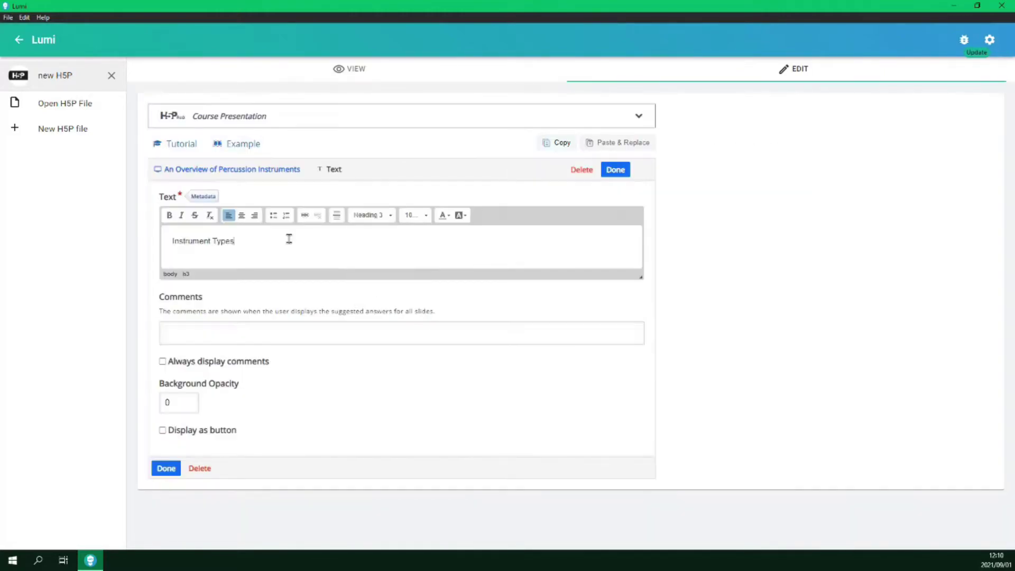
type("Xylophone Triangle Chimes Bass drum Snare drum Maracas Gong")
left_click_drag(194, 262, 216, 359)
key("ctrl+b")
left_click(616, 169)
left_click_drag(269, 456, 513, 446)
- Upload and place an instrument photo on the Instrument Types slide
left_click(331, 203)
left_click(181, 177)
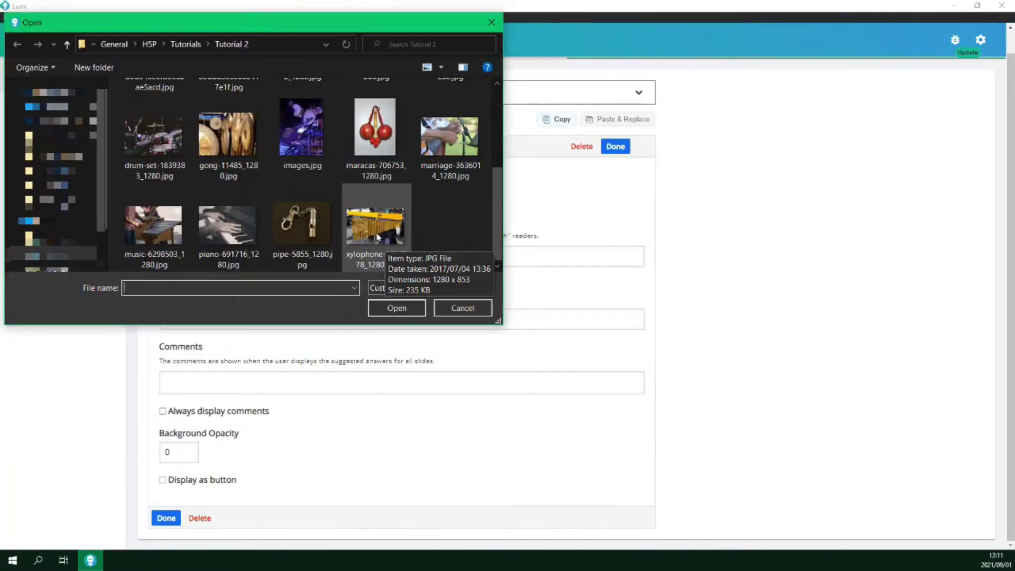
double_click(369, 170)
left_click(613, 109)
- Add a 'Quick Question' single-choice slide asking for an Idiophone, with Bells, Conga and Whistle
left_click(491, 452)
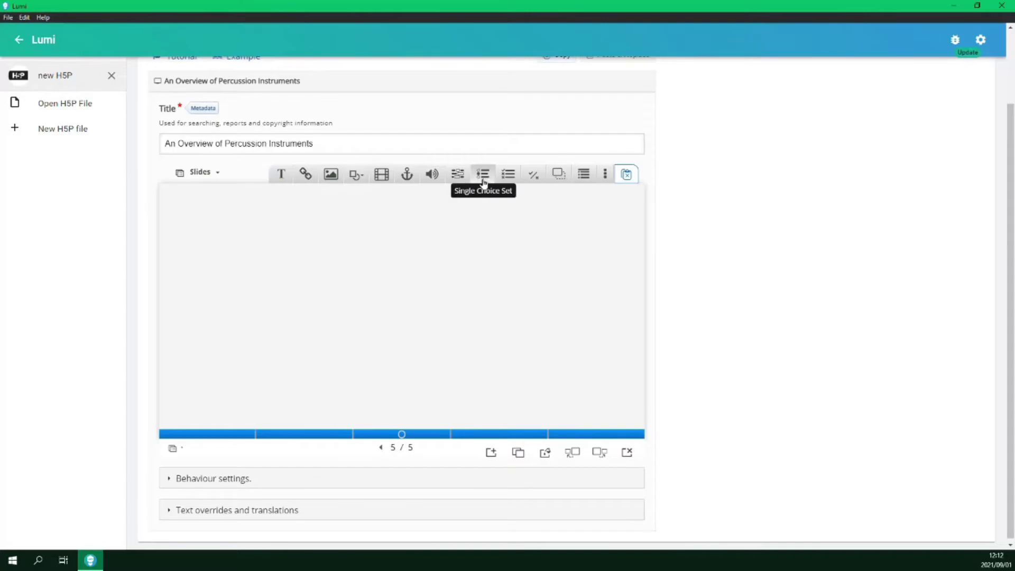
left_click(483, 174)
type("Quick Question")
left_click(204, 258)
type("Which of the following do you think is an example of an Idiophone?")
left_click(370, 264)
type("Bells")
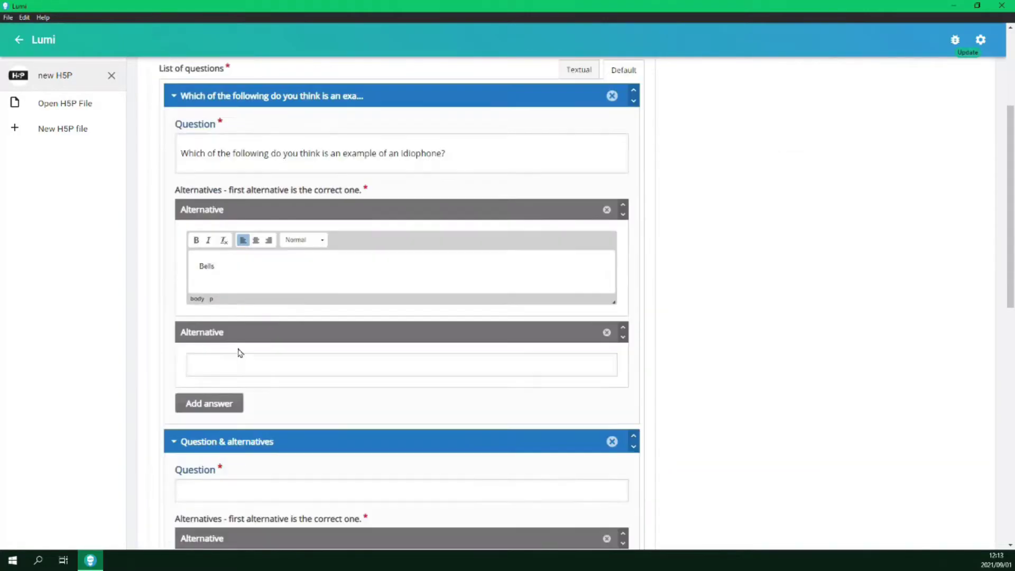
left_click(238, 363)
type("Conga")
left_click(209, 385)
type("Whistle")
- Give the question set feedback ranges Poor, OK, Average and Good, removing the extra range
scroll(288, 447, "down", 10)
left_click(288, 390)
type("Poor")
key("Tab")
type("OK")
key("Tab")
type("AverageGood")
left_click(298, 180)
scroll(402, 317, "down", 10)
left_click(616, 240)
scroll(612, 254, "up", 10)
left_click(614, 83)
- Add a slide titled 'Methods of Sound Production and Examples' listing Idiophone with Bells and Hi-Hat
left_click(491, 449)
left_click(280, 170)
type("Meth")
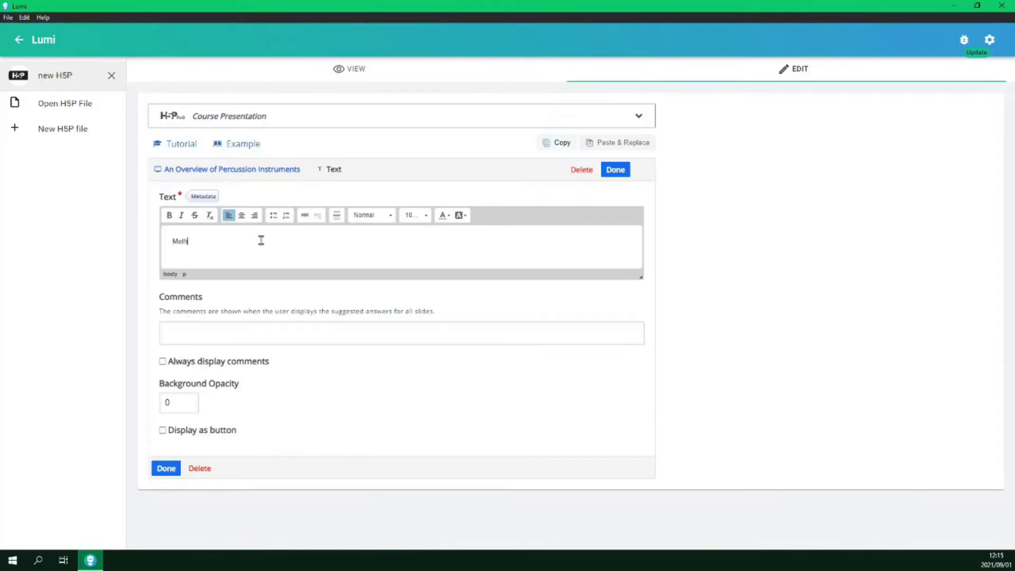
type("ods of Sound Production and Examples")
key("Return")
type("Idiophone")
key("Return")
type("Bells")
key("Return")
type("Hi-Hat")
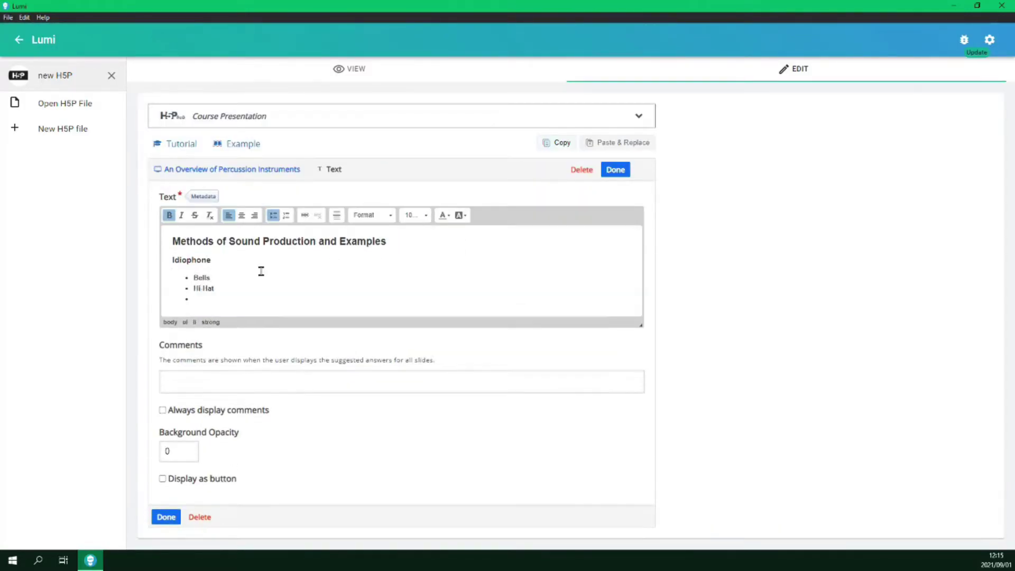
left_click_drag(199, 278, 177, 276)
left_click(166, 527)
- Add the marimba photo with alt text 'Marimba instrument' to the slide
left_click(328, 252)
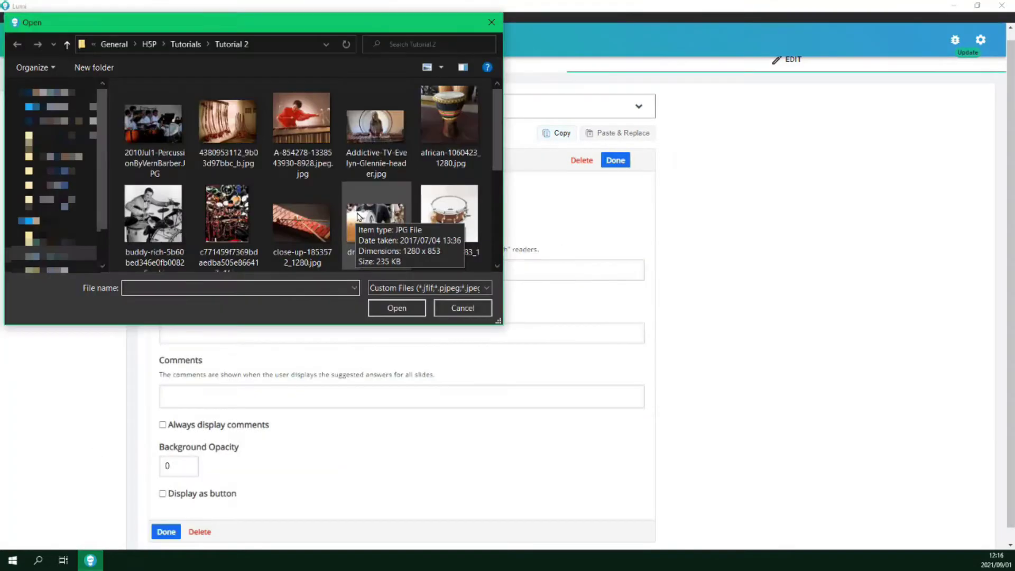
double_click(301, 223)
left_click(370, 333)
type("Marimba instrument")
left_click(616, 160)
left_click(370, 286)
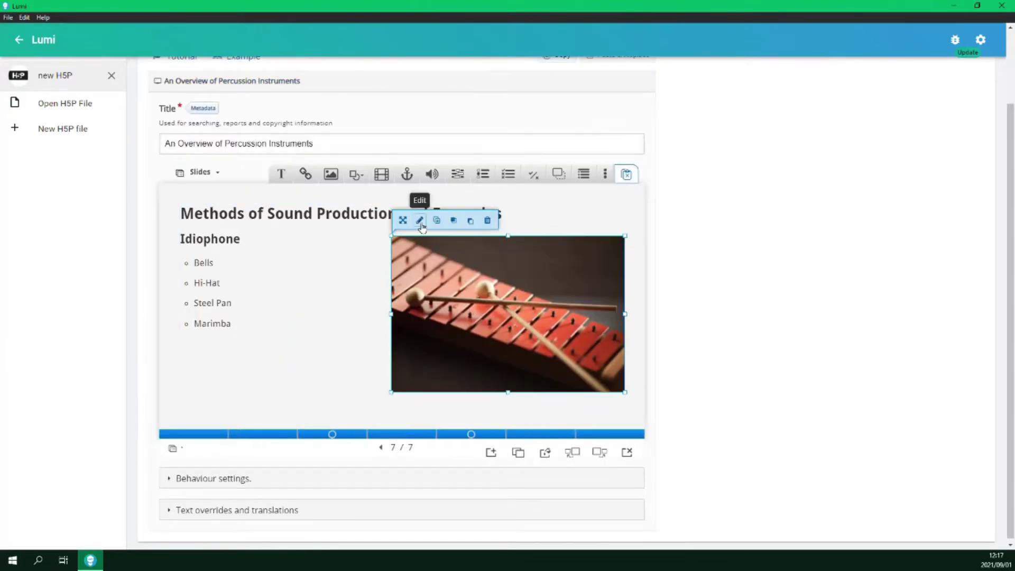
left_click(419, 220)
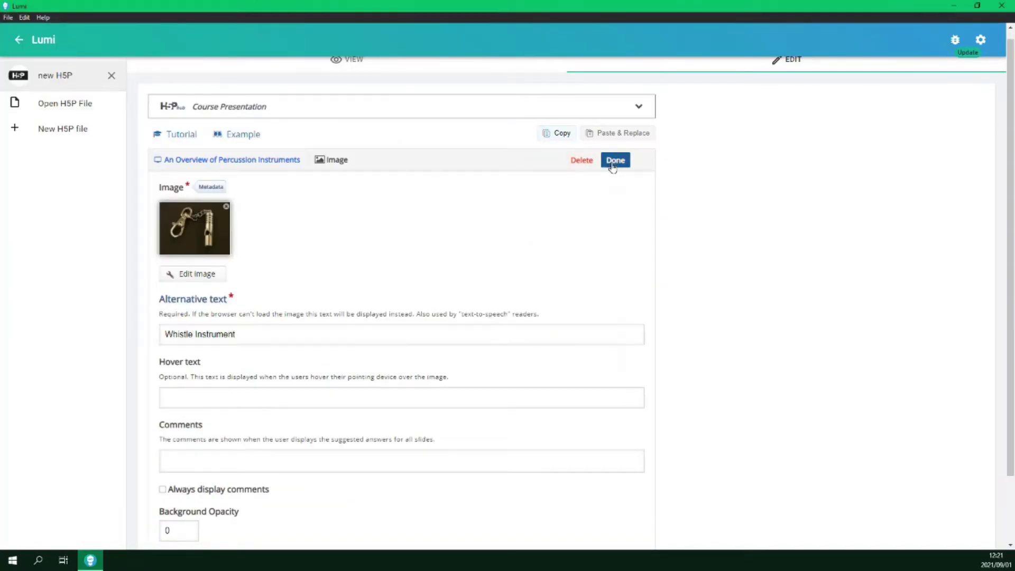
left_click(613, 161)
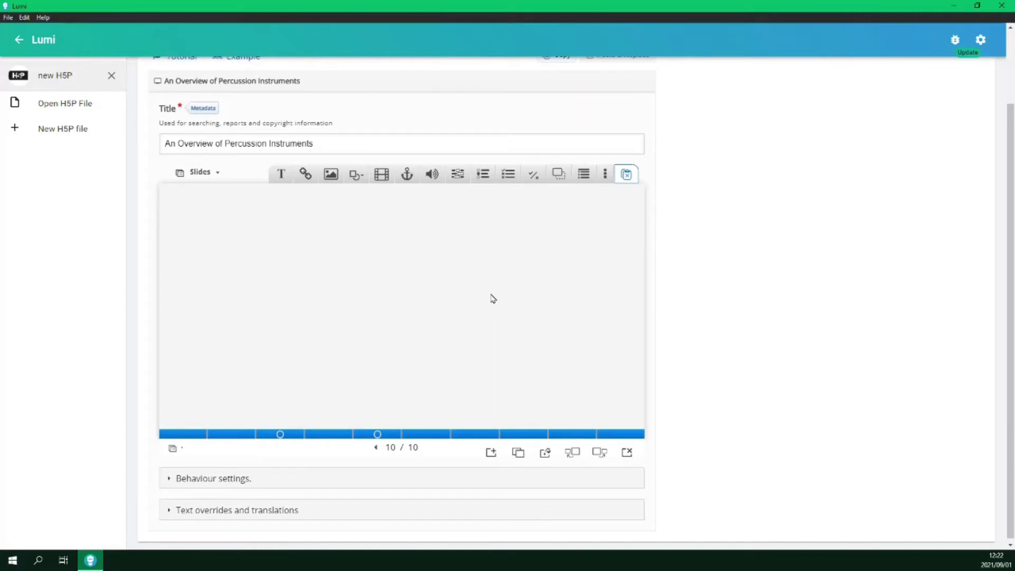
- Insert a Drag Text activity titled 'Question' and paste in the percussion paragraph
left_click(609, 177)
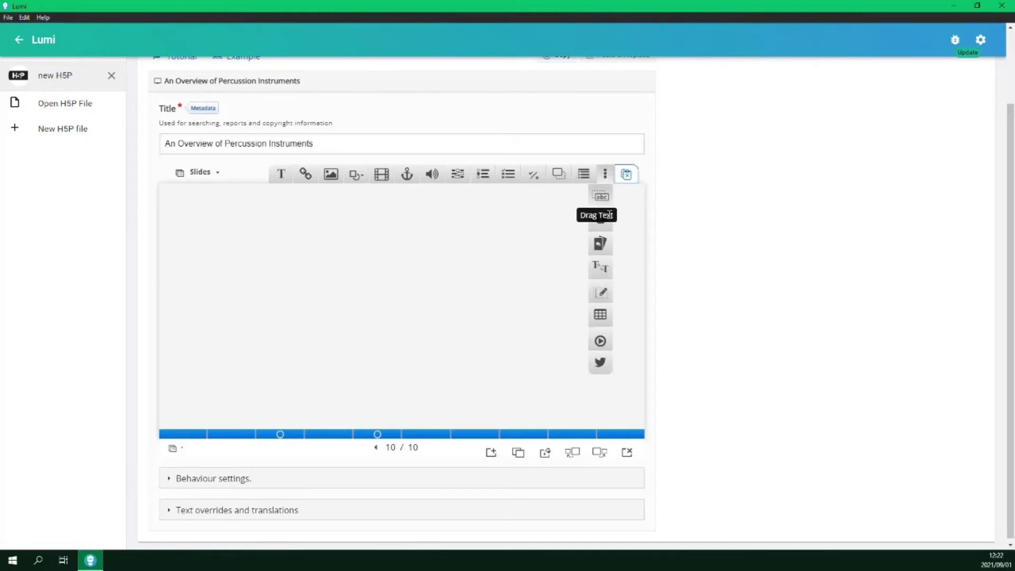
left_click(602, 197)
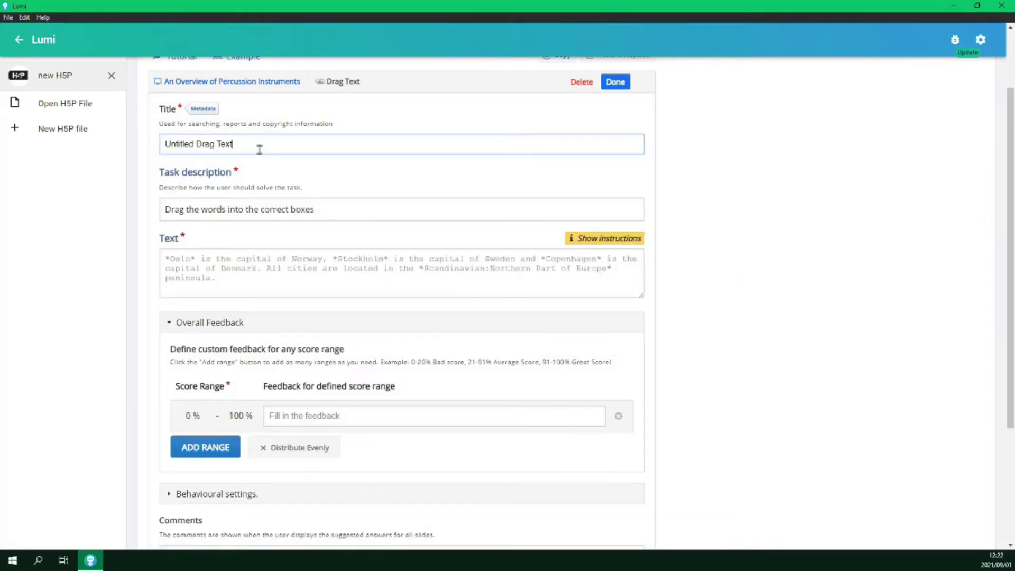
left_click_drag(227, 143, 136, 152)
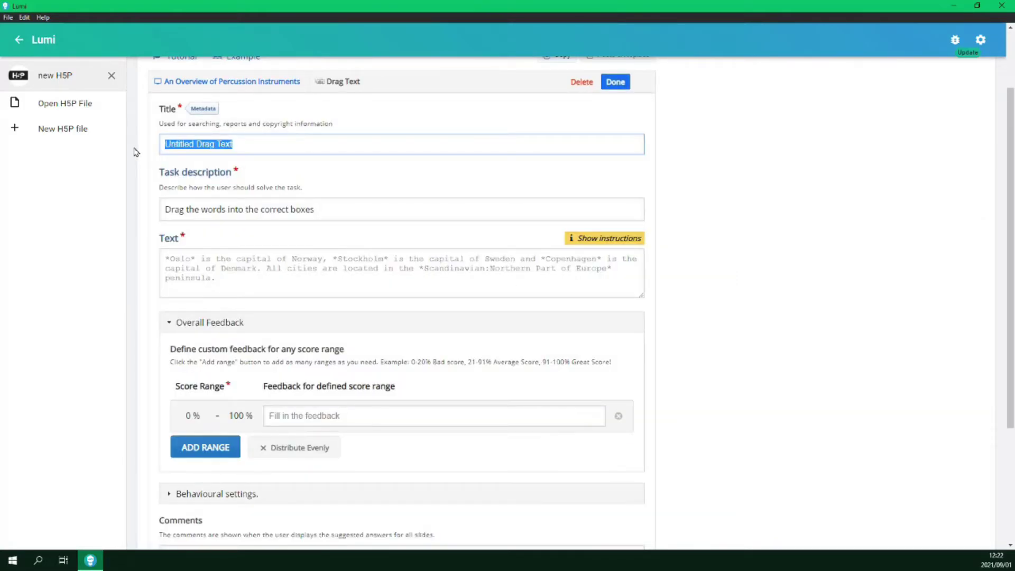
type("Question")
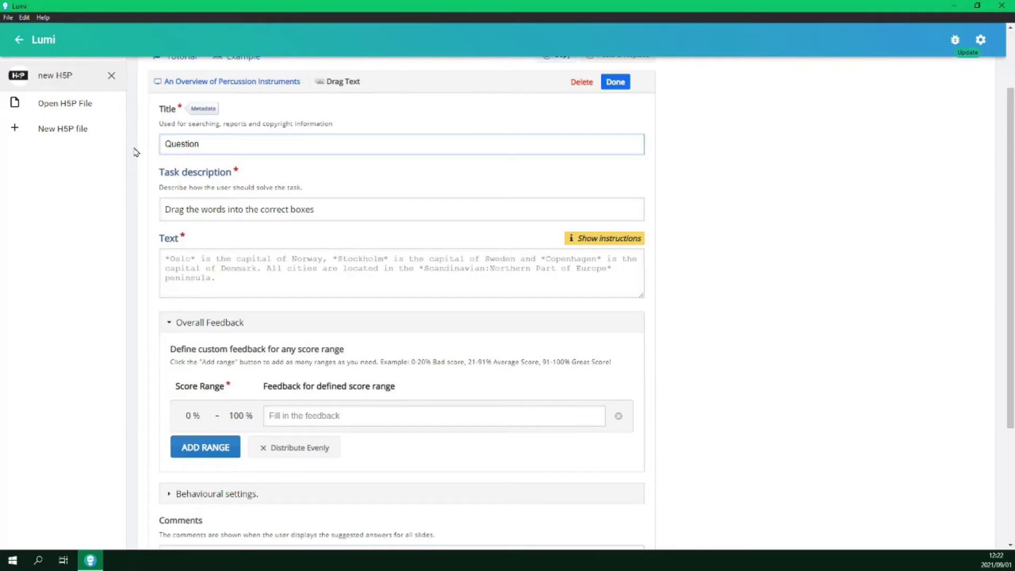
left_click(332, 211)
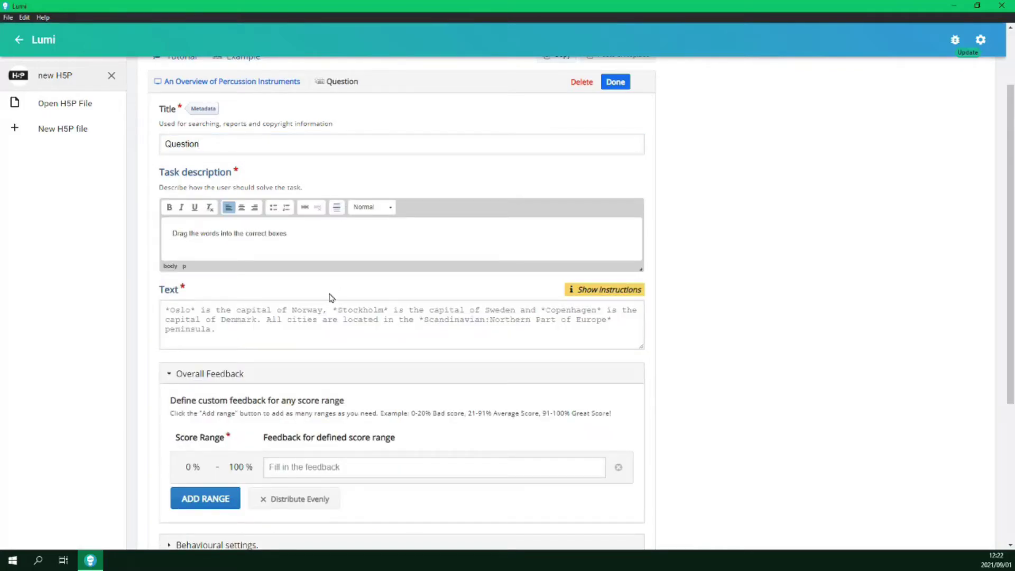
scroll(346, 295, "down", 1)
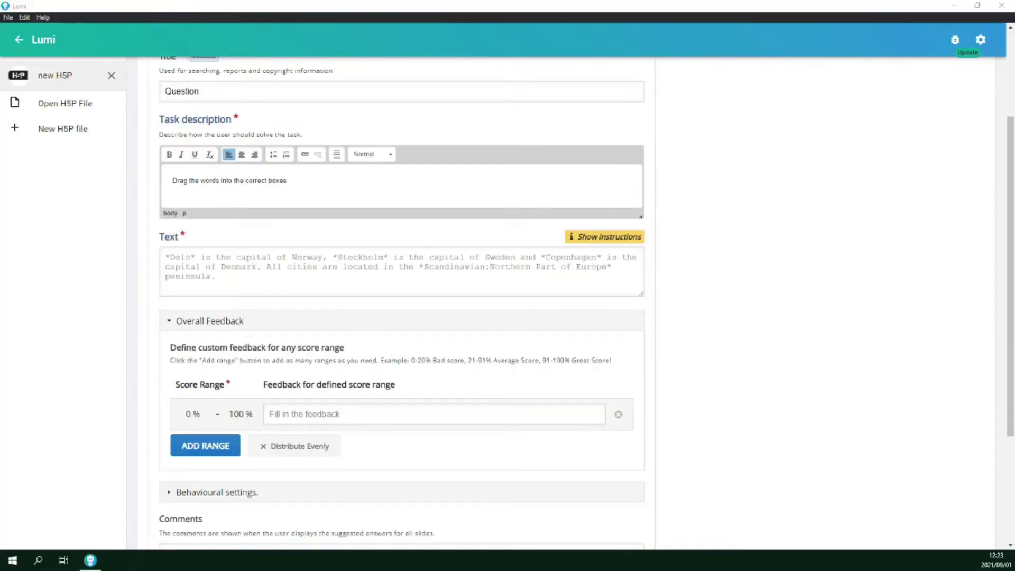
left_click(239, 258)
type("The *percussion section of an orchestra most commonly contains instruments such as the timpani, [snare drum], bass drum, cymbals, [triangle] and tambourine. However, the section can also contain non-percussive instruments, such as whistles and [sirens].")
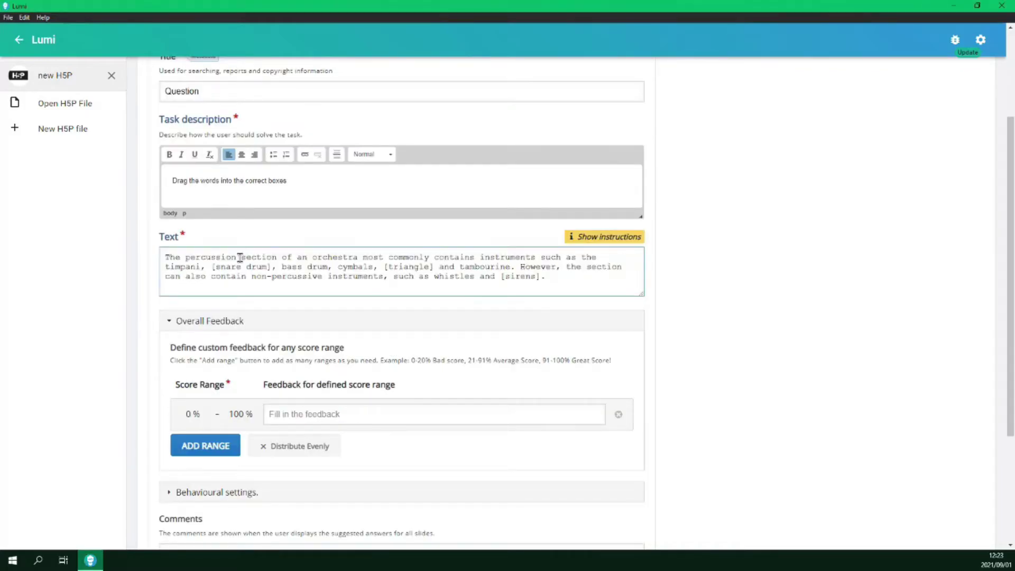
- Replace brackets with asterisks around percussion, snare, triangle and sirens to make them draggable
left_click(242, 257)
type("*")
left_click(215, 266)
key("BackSpace")
type("*")
left_click(245, 267)
type("*")
left_click(272, 266)
key("BackSpace")
left_click(389, 267)
key("BackSpace")
type("*")
left_click(434, 267)
key("BackSpace")
type("*")
left_click(541, 276)
key("BackSpace")
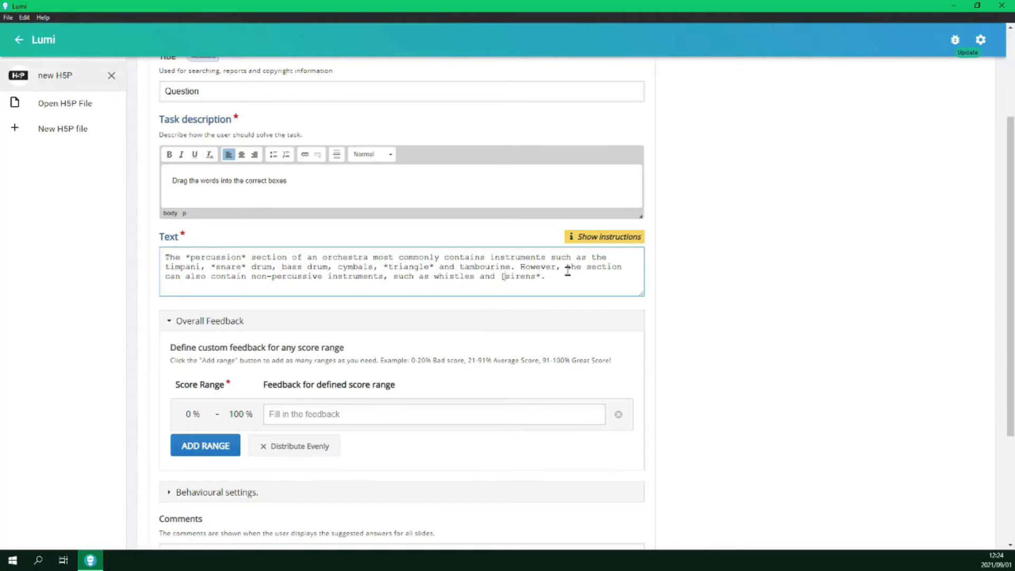
key("BackSpace")
- Finish marking sirens, add three more feedback score ranges, distribute them evenly and save
type("*")
scroll(567, 271, "down", 1)
left_click(433, 268)
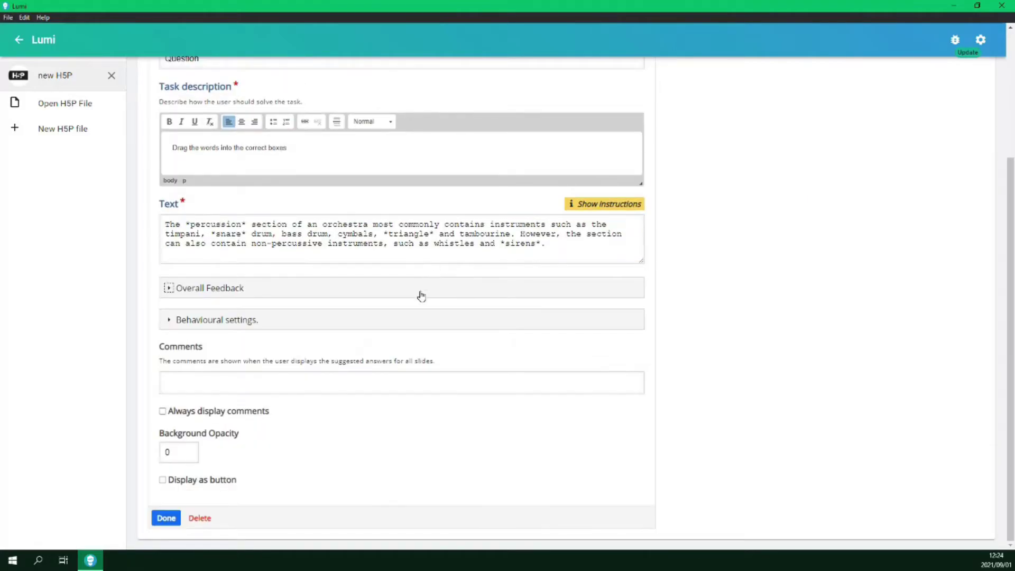
left_click(421, 295)
scroll(419, 294, "down", 1)
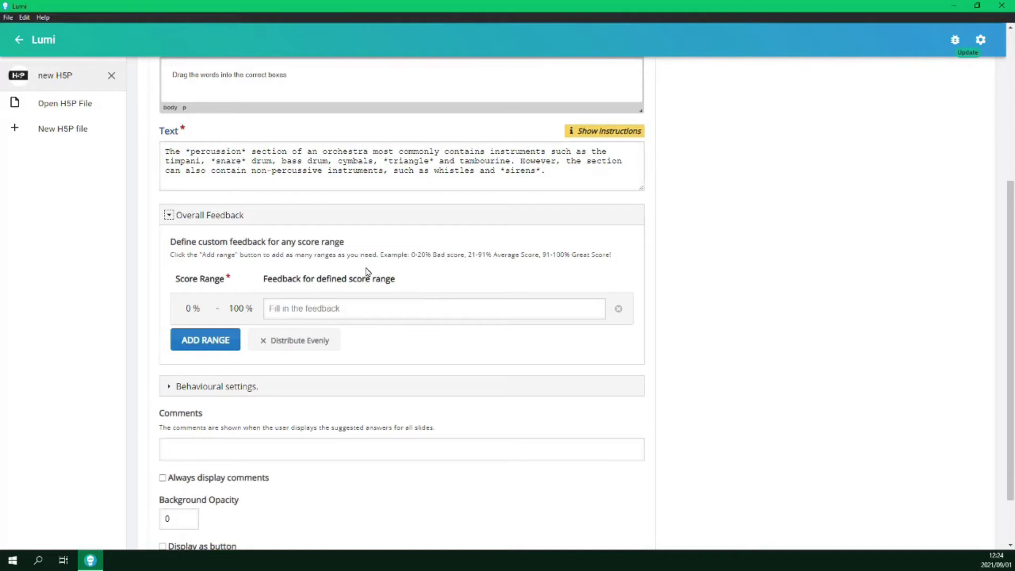
left_click(228, 344)
left_click(217, 378)
left_click(217, 413)
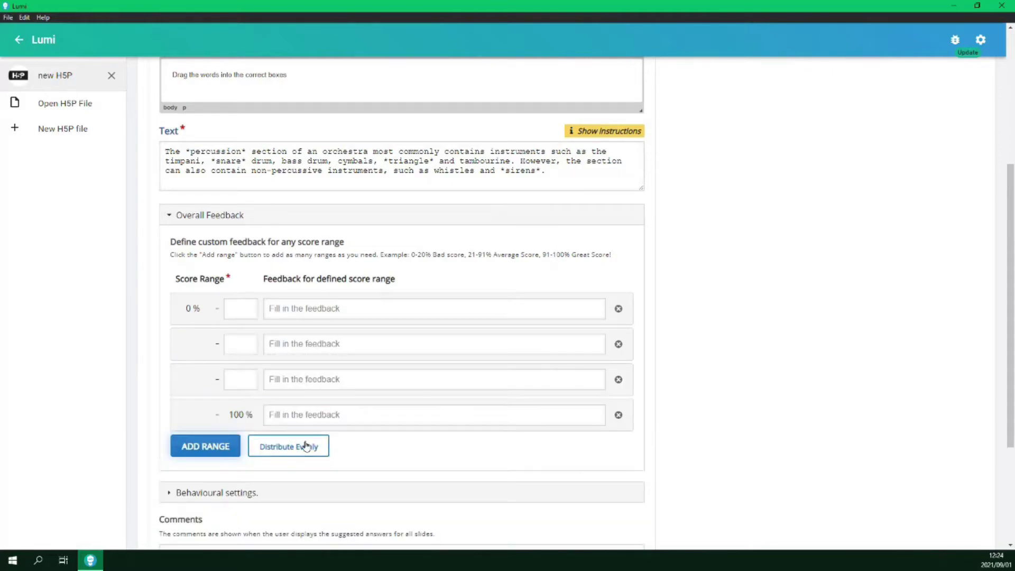
left_click(305, 446)
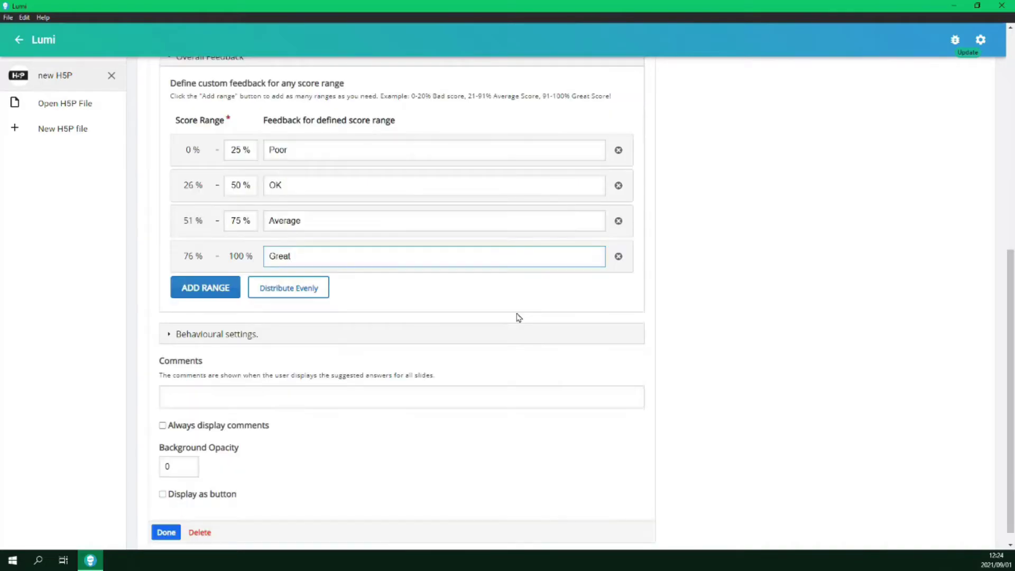
left_click(165, 533)
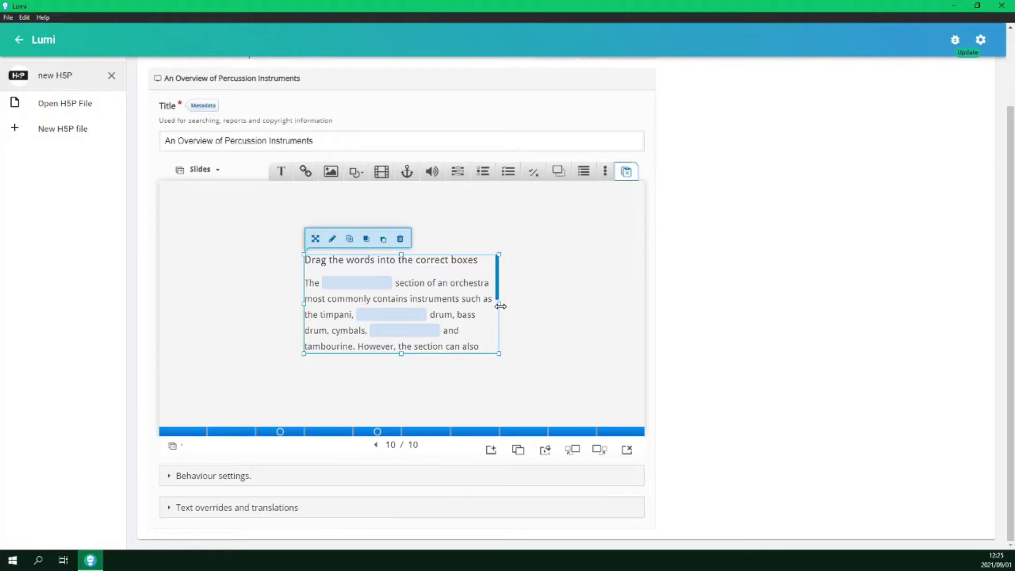
- Widen and heighten the drag-words box, then move it to the slide's top-left
left_click_drag(500, 306, 564, 305)
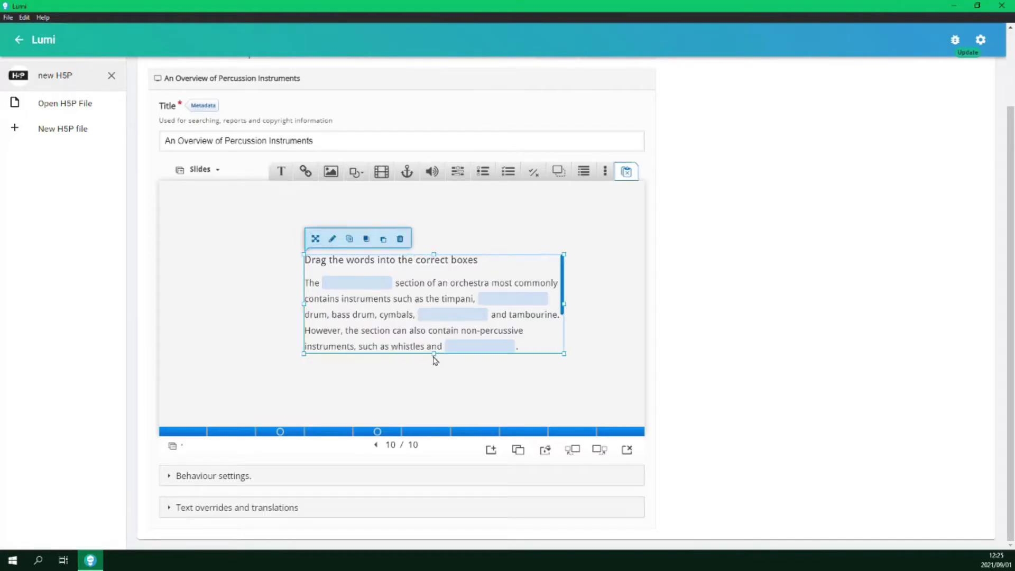
left_click_drag(435, 360, 433, 403)
left_click_drag(438, 328, 90, 340)
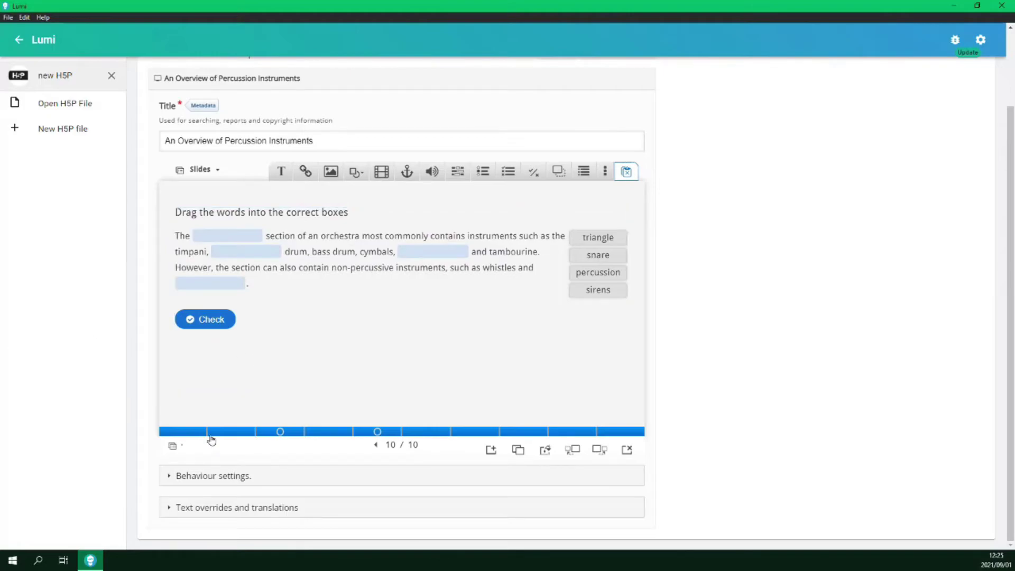
- Title slide 1 'Title Slide' and slide 4 'Instrument Types' in the slide list
left_click(179, 451)
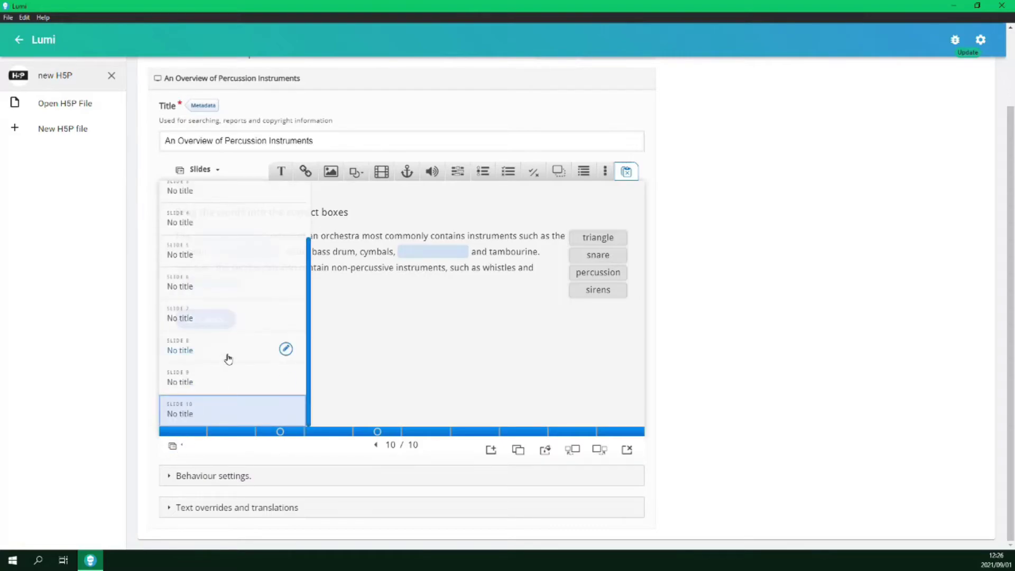
scroll(228, 359, "up", 3)
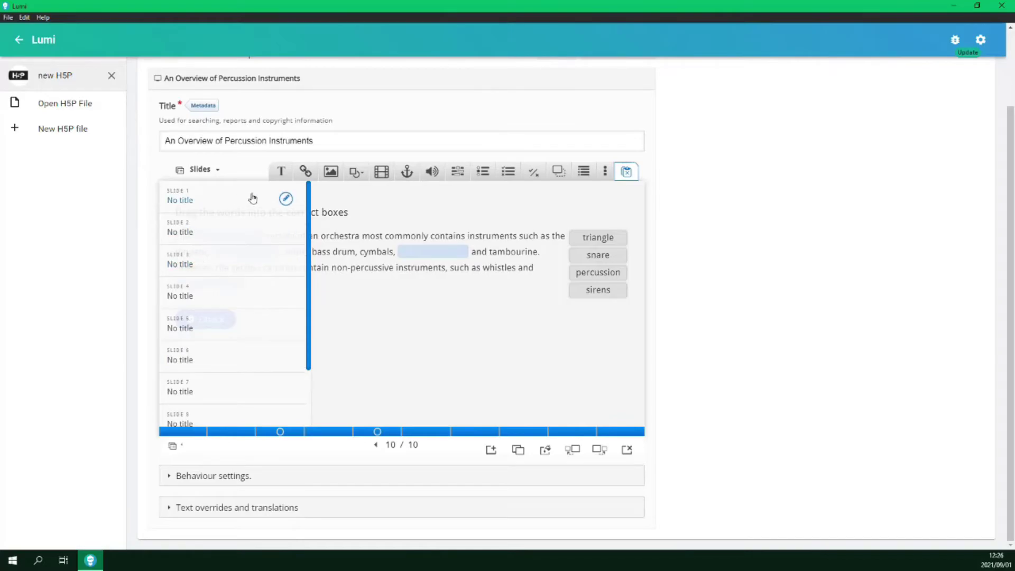
left_click(286, 199)
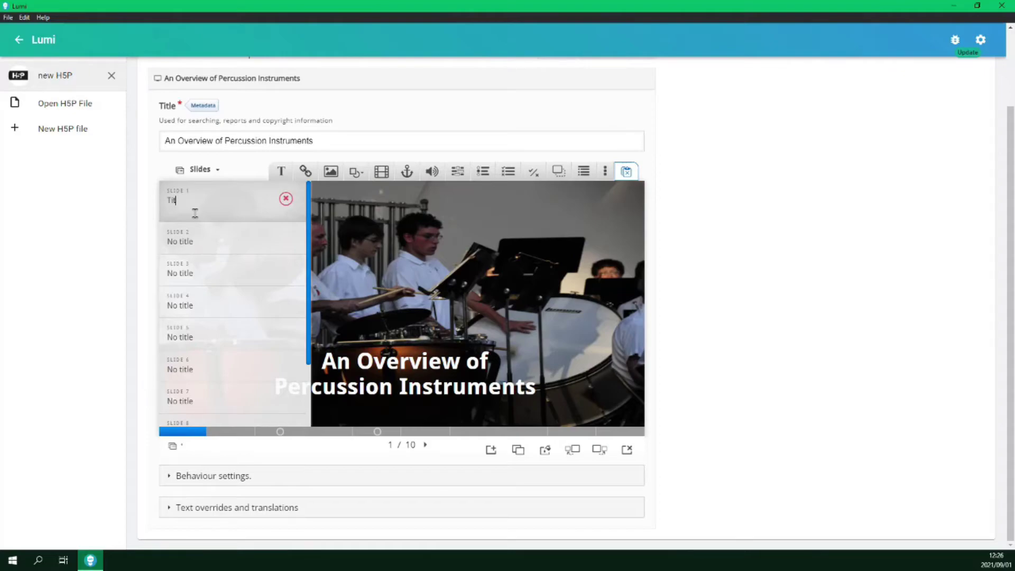
type("Title Slide")
left_click(285, 241)
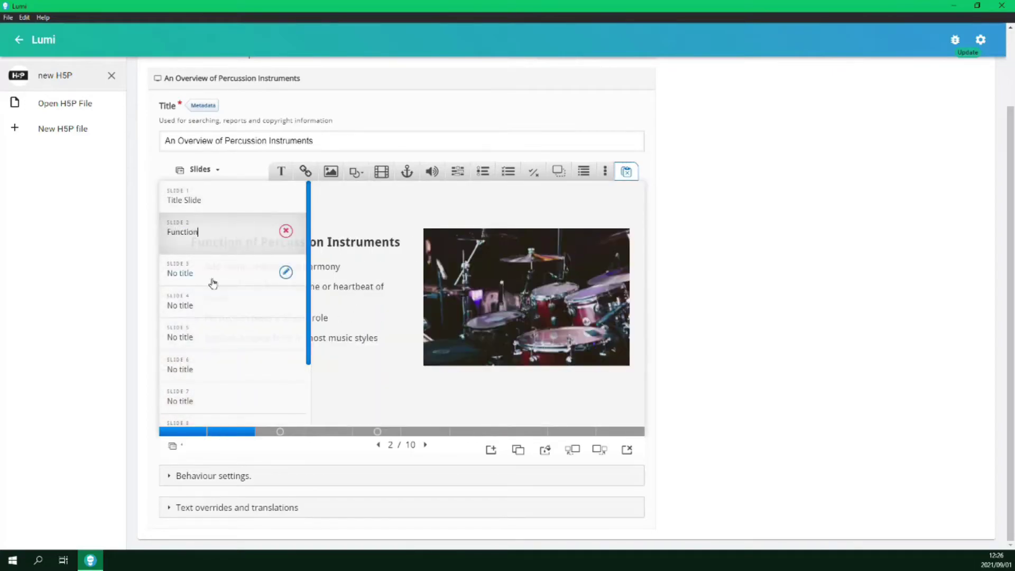
left_click(205, 310)
left_click(286, 294)
type("Instrument Types")
left_click(205, 325)
- Title the remaining slides Quick Question, Idiophone, Membranophone, Chordophone, Aerophone and Activity
left_click(286, 324)
type("Quick Question")
left_click(286, 358)
type("Methods of Sound")
triple_click(183, 312)
type("Idiophone")
left_click(285, 338)
type("Membranophone")
left_click(285, 364)
type("ChordophoneAerophone")
left_click(285, 413)
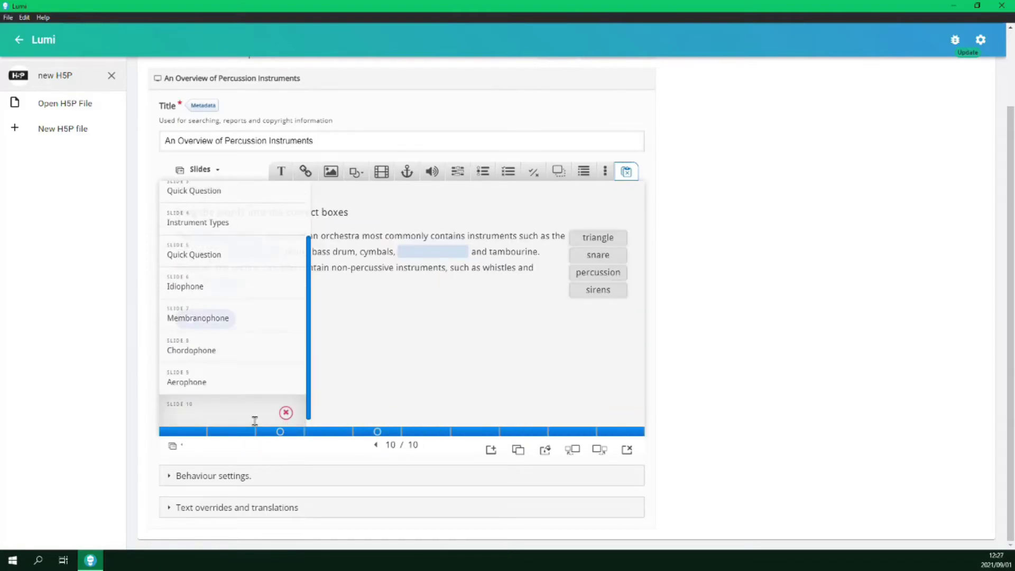
type("Activity")
left_click(460, 398)
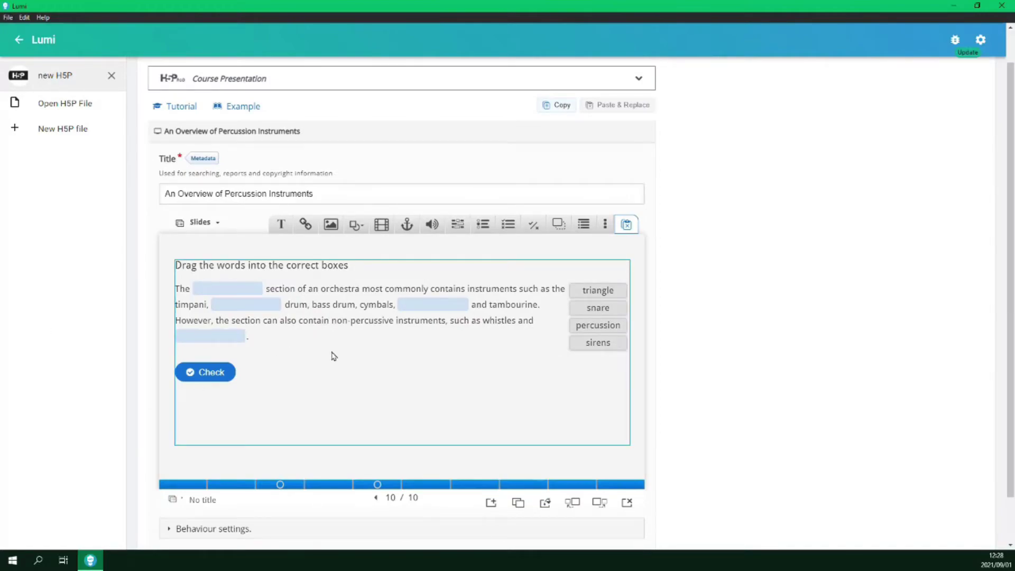
- Launch the presentation preview and open then close its slide list
scroll(334, 356, "up", 1)
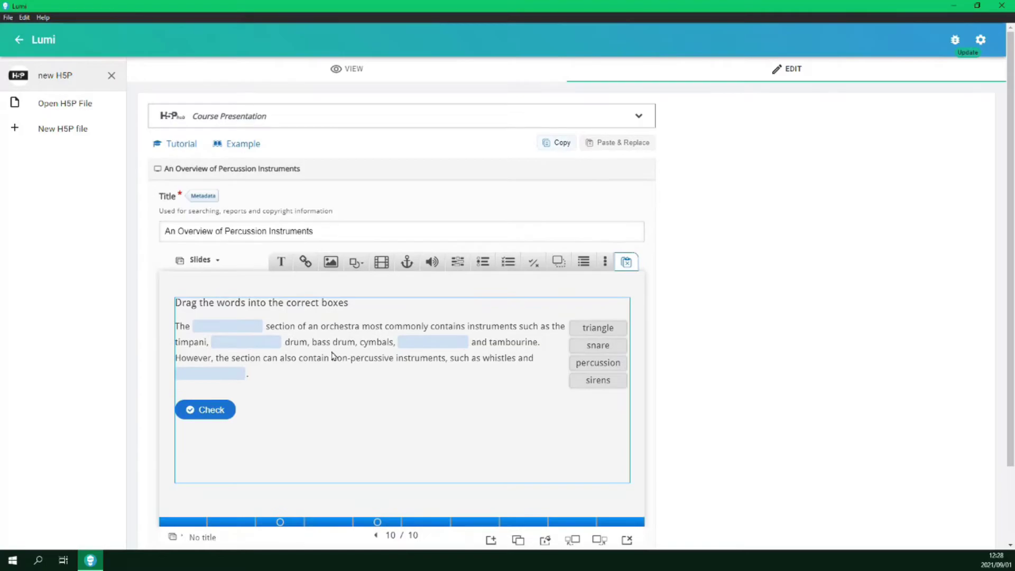
left_click(344, 74)
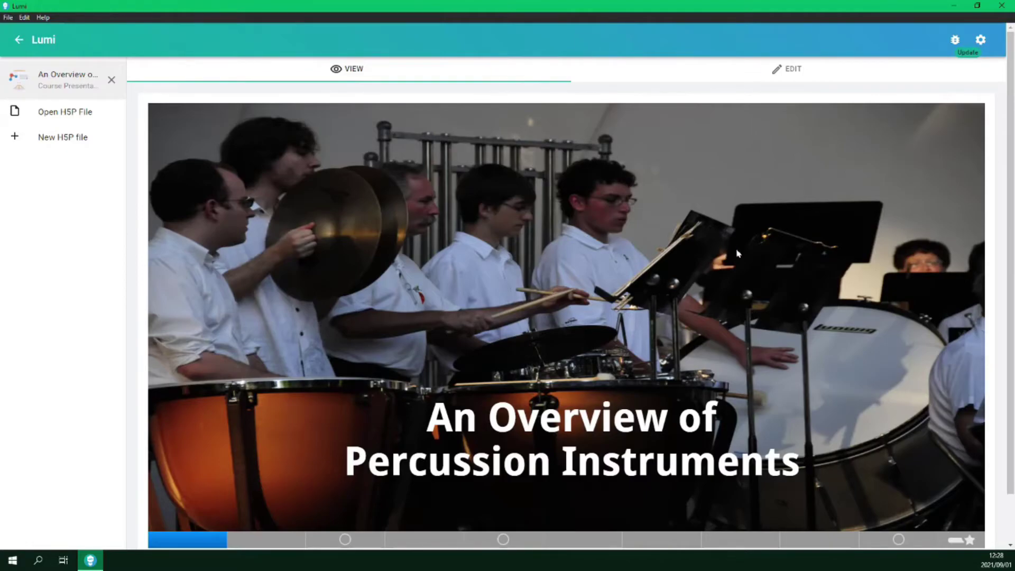
scroll(296, 532, "down", 1)
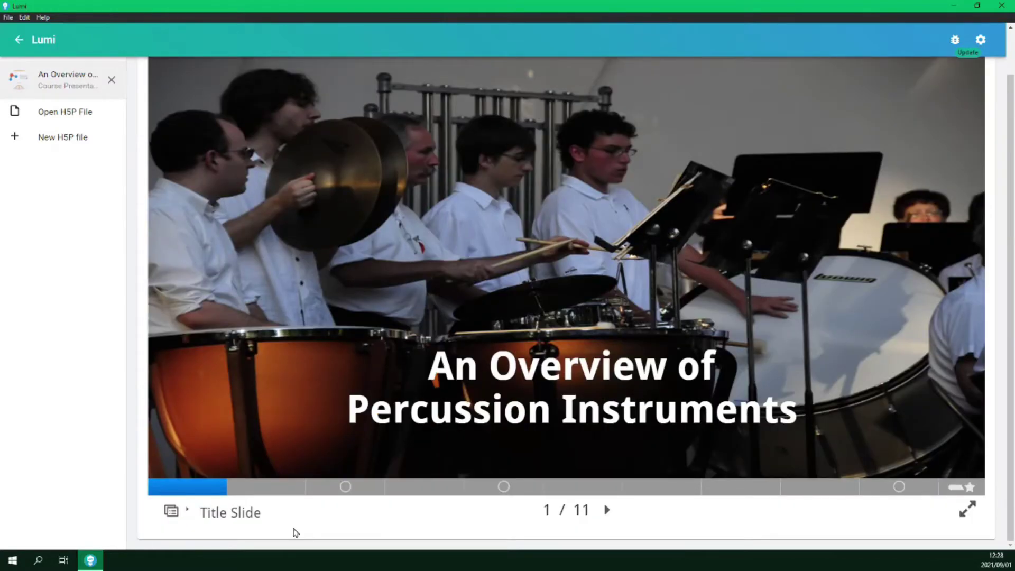
left_click(182, 512)
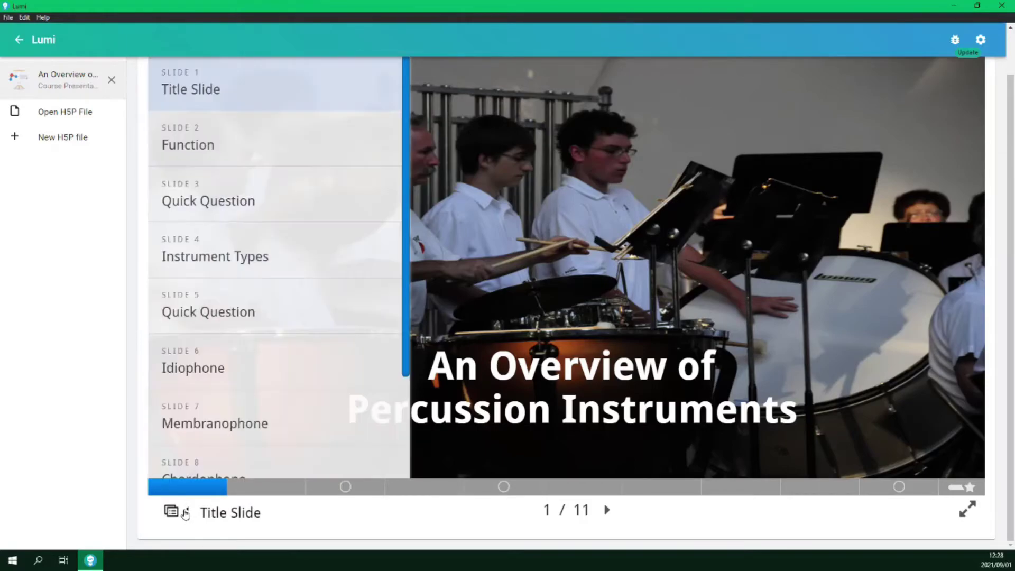
left_click(182, 512)
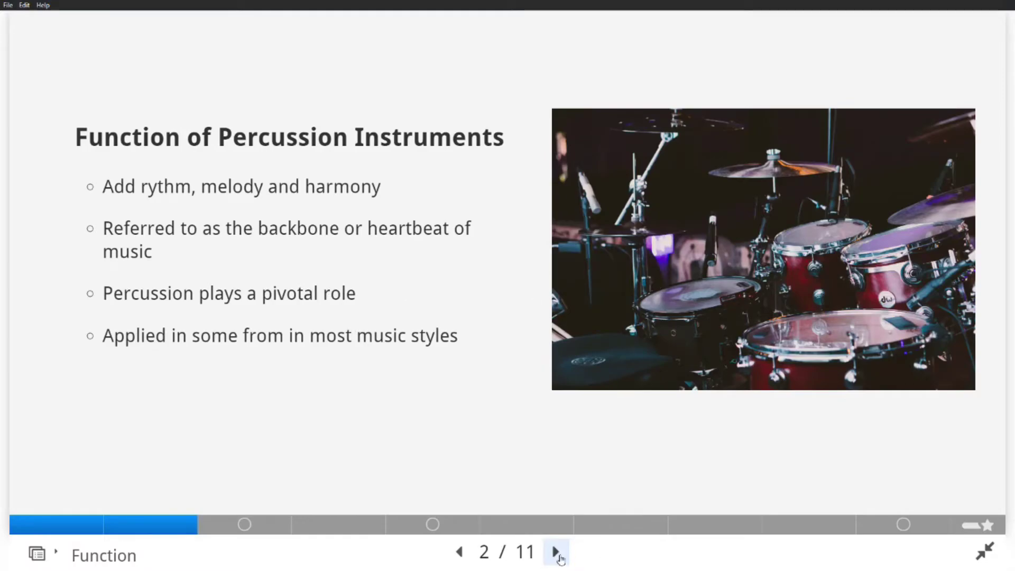
- On the Quick Question slide, tick Maracas, Triangle and Piano and check the answers
left_click(558, 553)
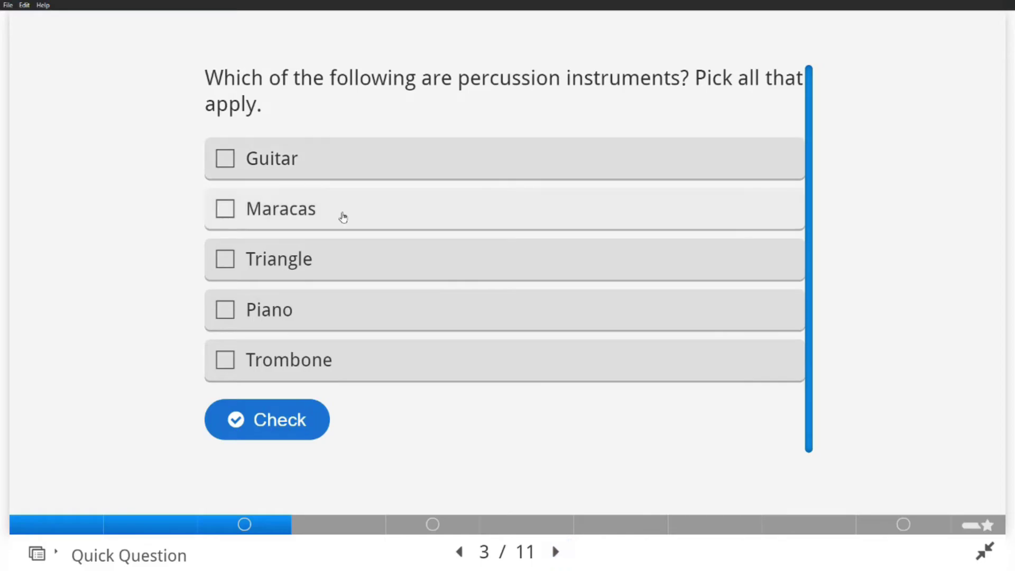
left_click(342, 218)
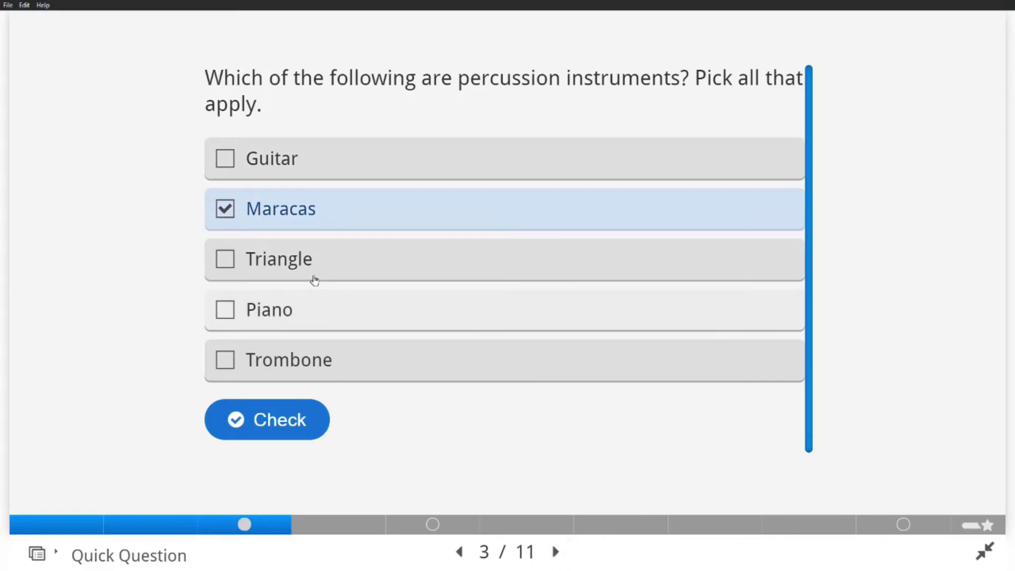
left_click(313, 276)
left_click(322, 316)
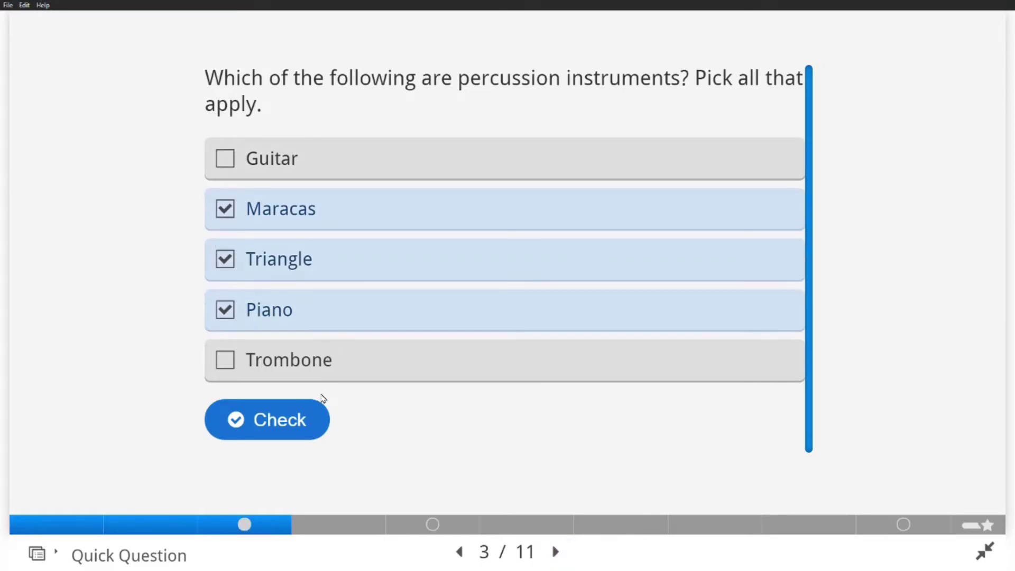
left_click(297, 419)
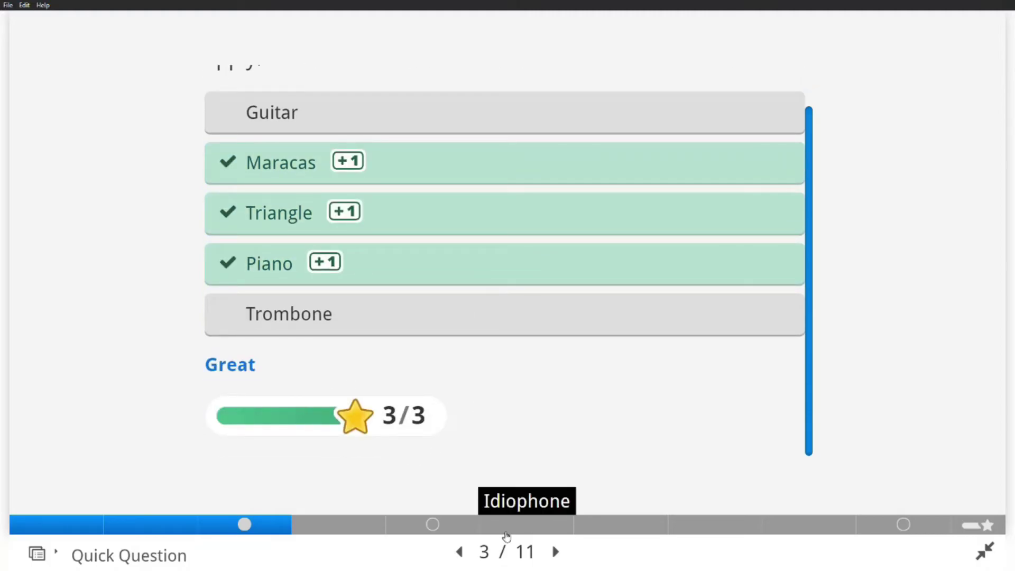
- On the Idiophone quiz slide, choose Whistle and reveal the solution
left_click(555, 551)
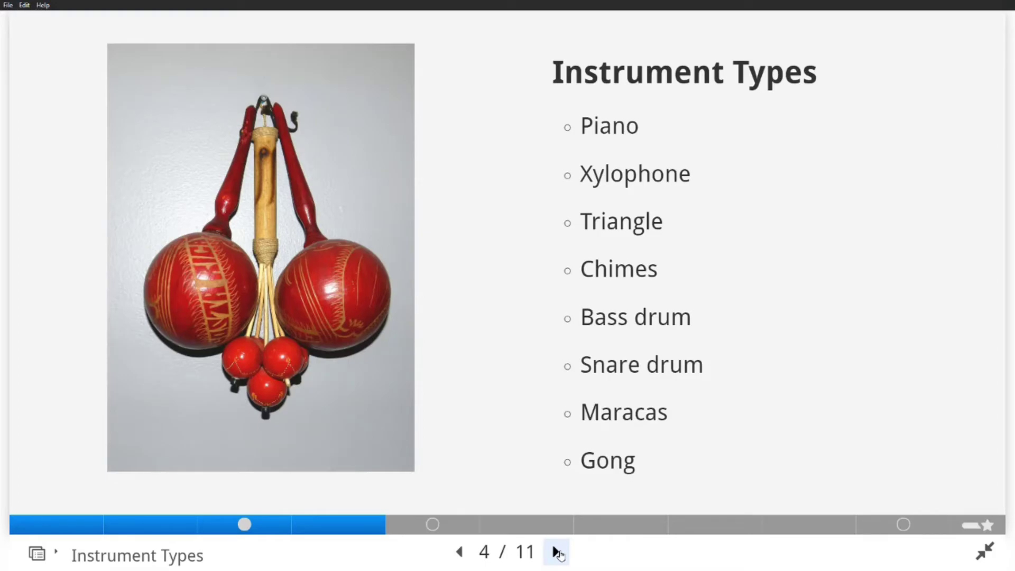
left_click(557, 552)
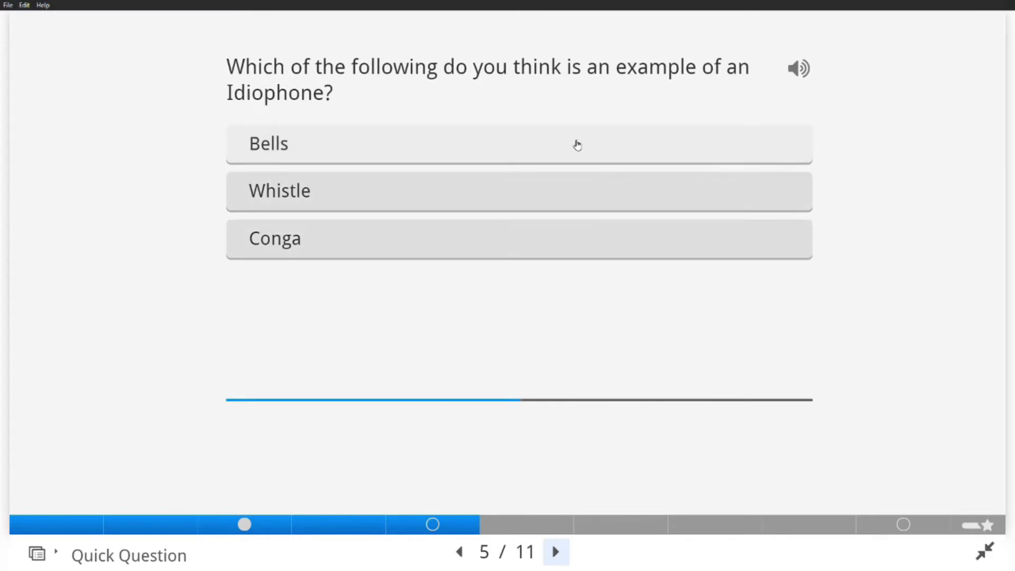
left_click(560, 211)
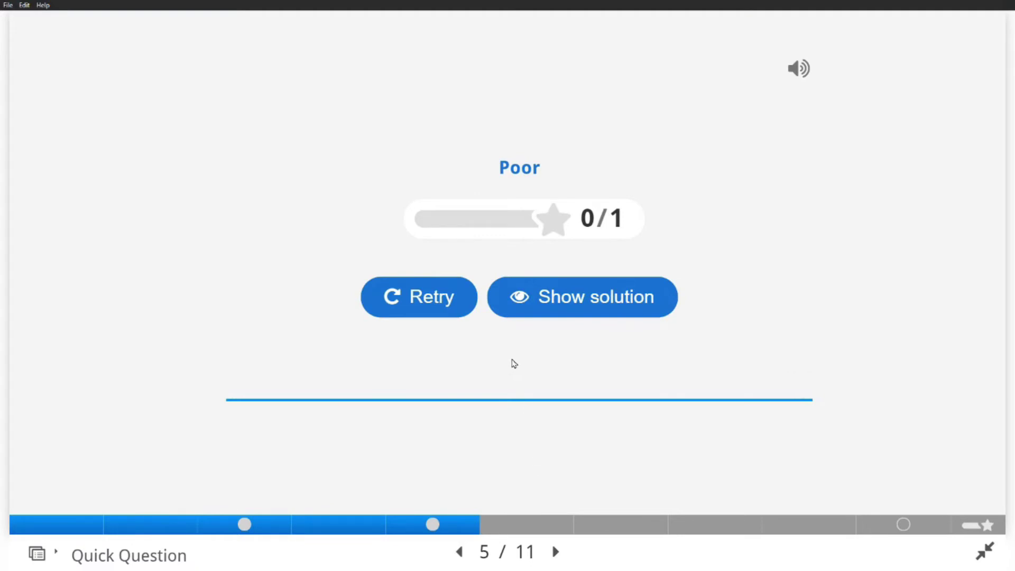
left_click(527, 309)
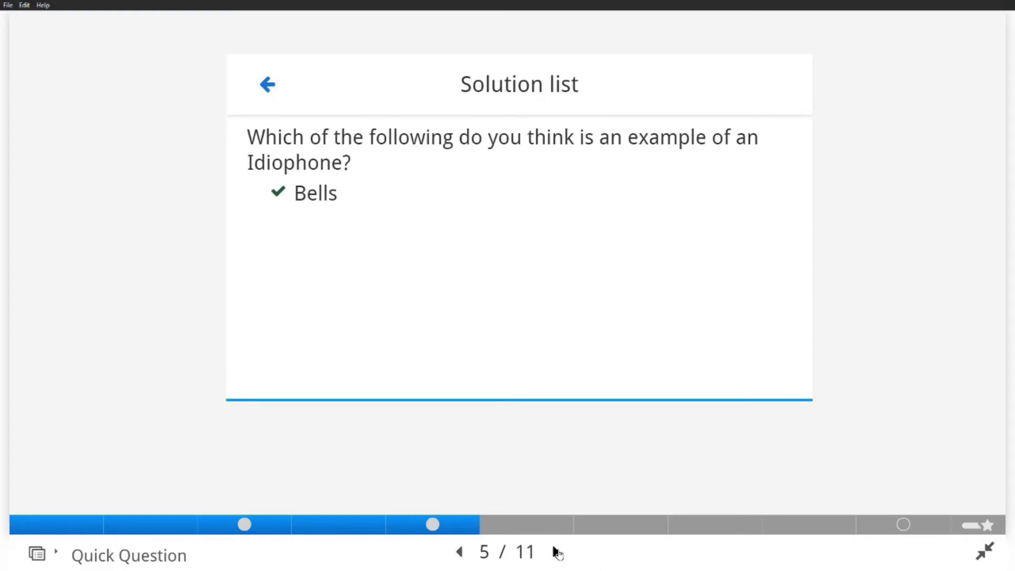
- Advance through the Idiophone, Membranophone, Chordophone and Aerophone slides to the drag-words activity
left_click(556, 552)
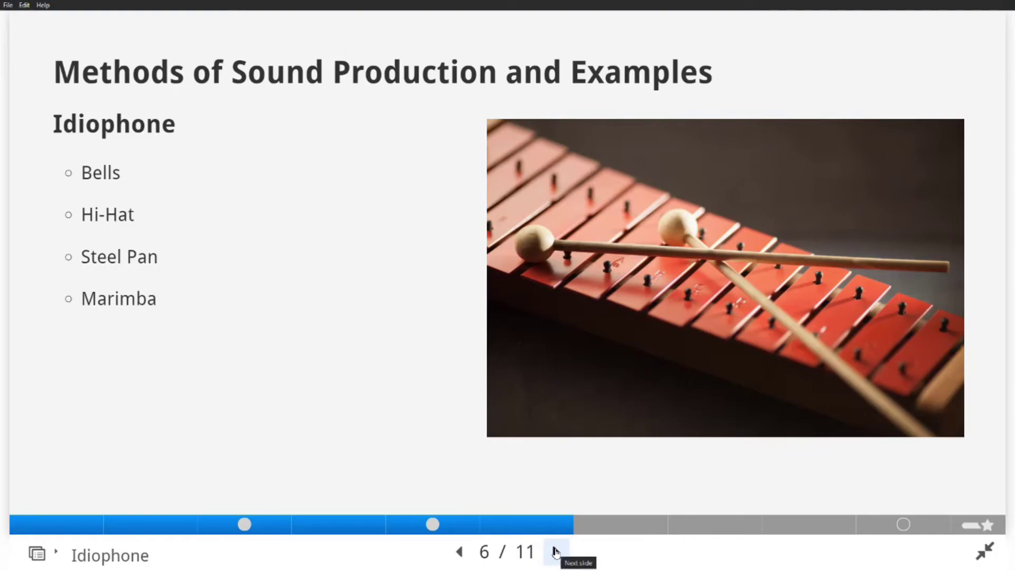
left_click(557, 553)
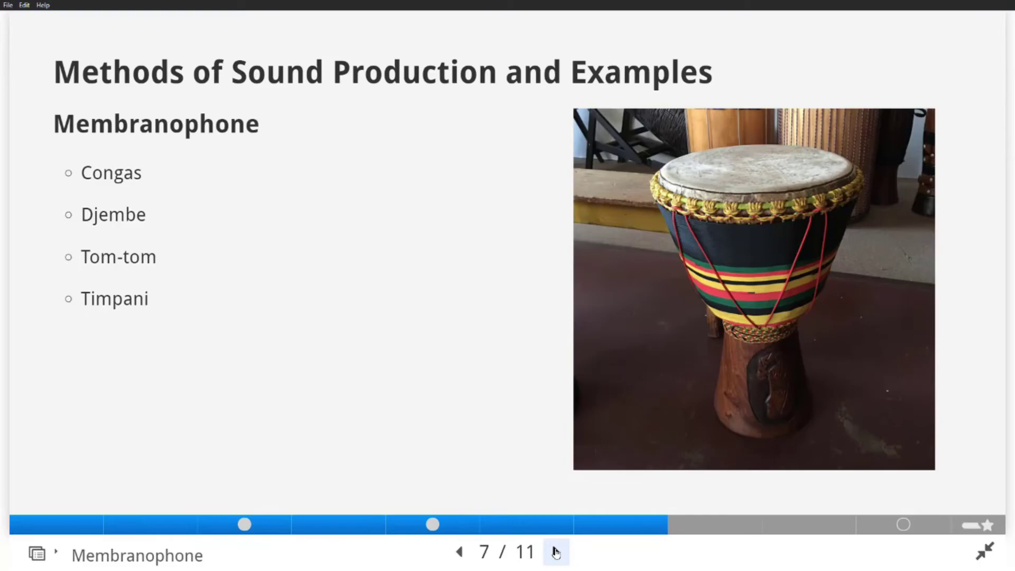
left_click(556, 552)
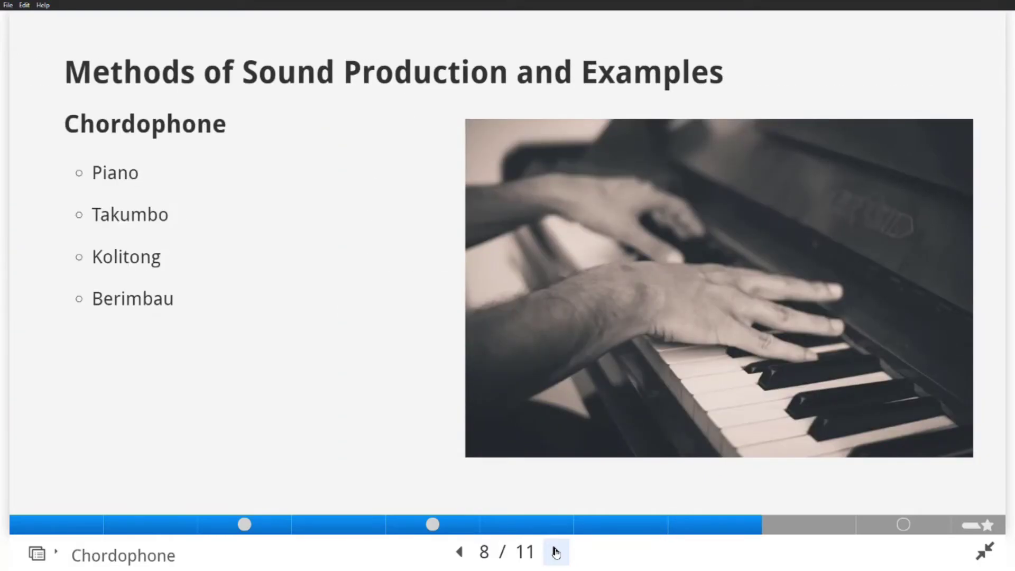
left_click(556, 552)
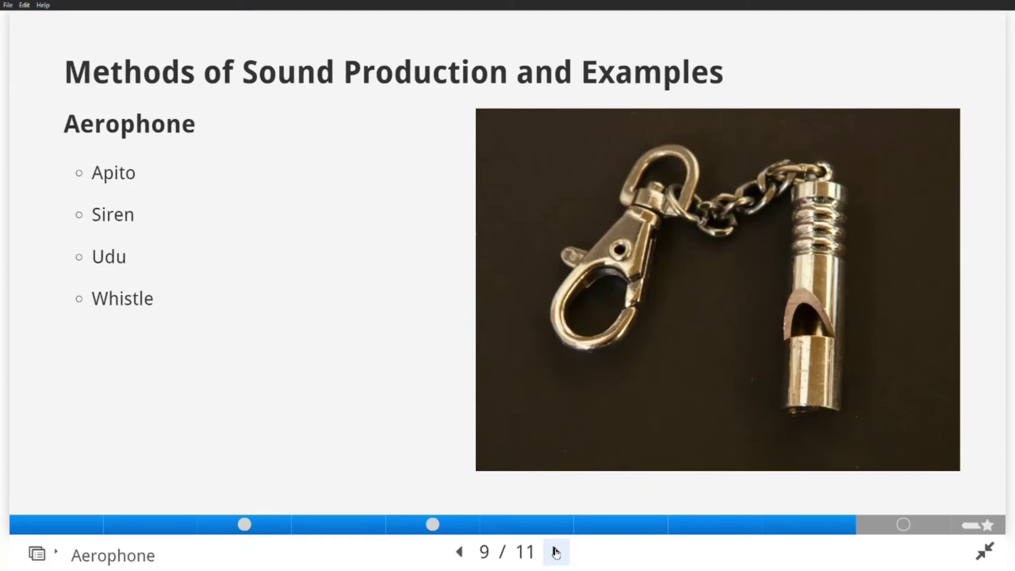
left_click(555, 552)
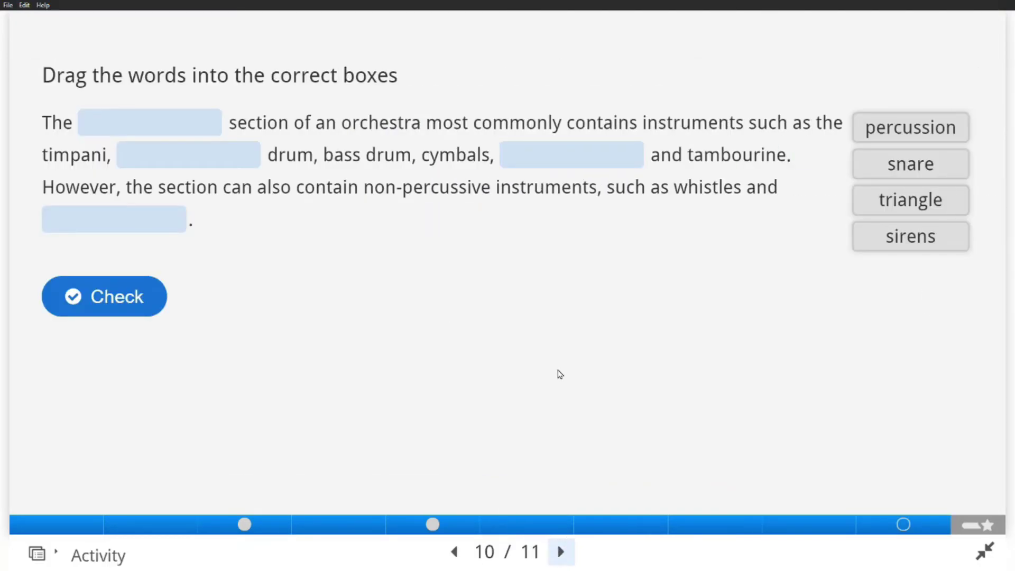
- Fill the four blanks with percussion, snare, sirens and triangle and check the answers (2/4)
left_click_drag(901, 127, 150, 125)
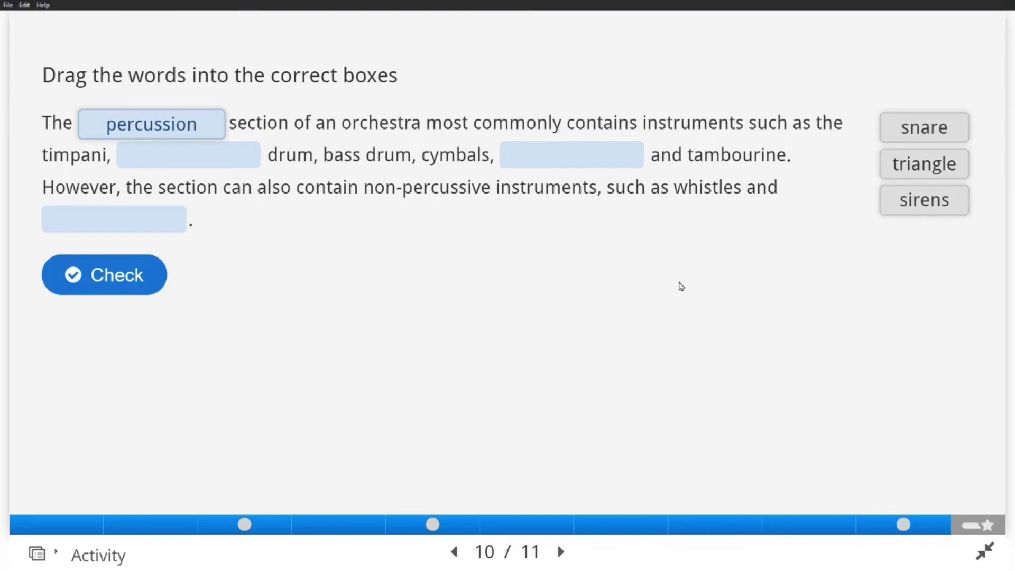
left_click_drag(912, 137, 207, 170)
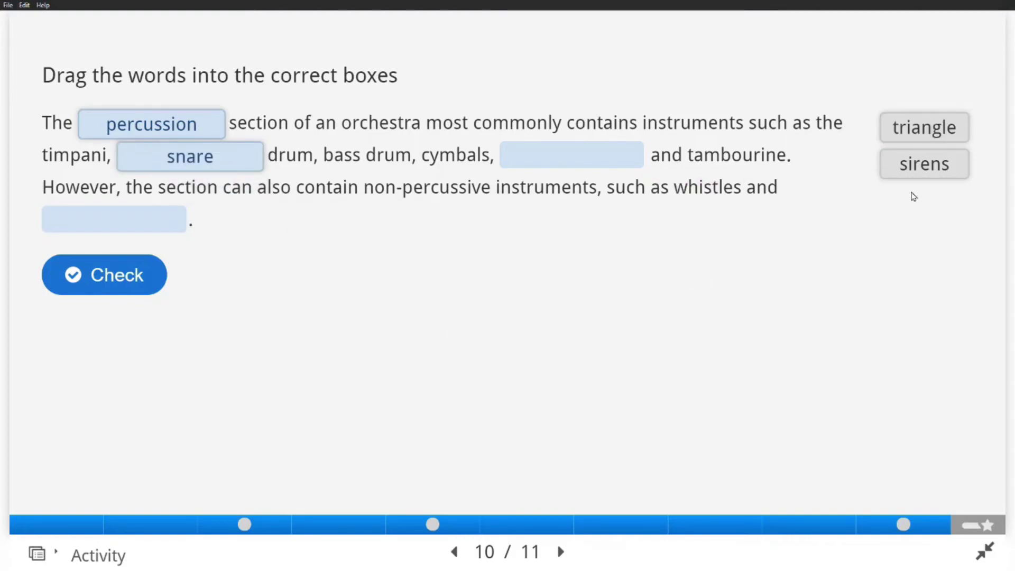
left_click_drag(928, 160, 601, 168)
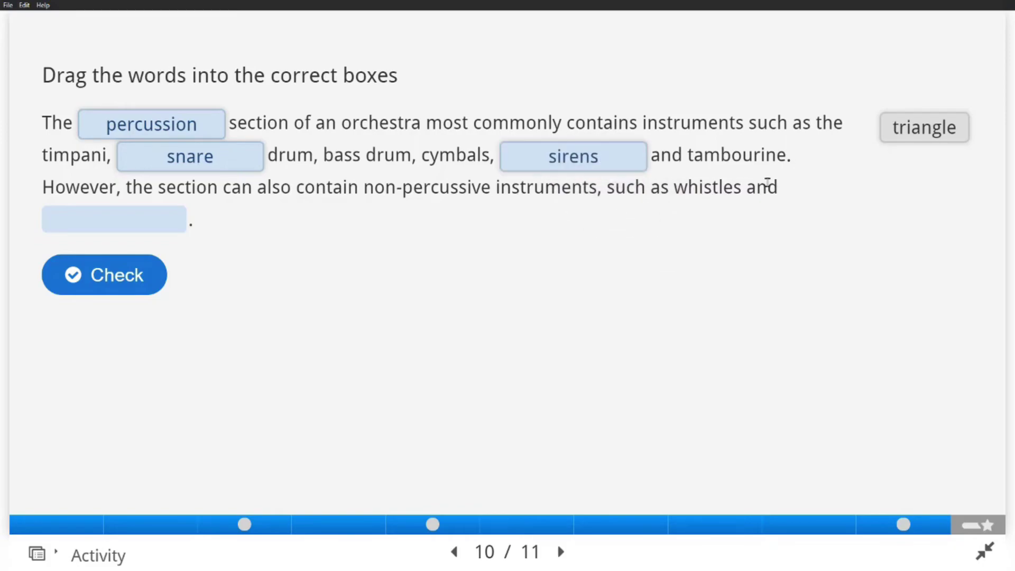
left_click_drag(913, 132, 233, 294)
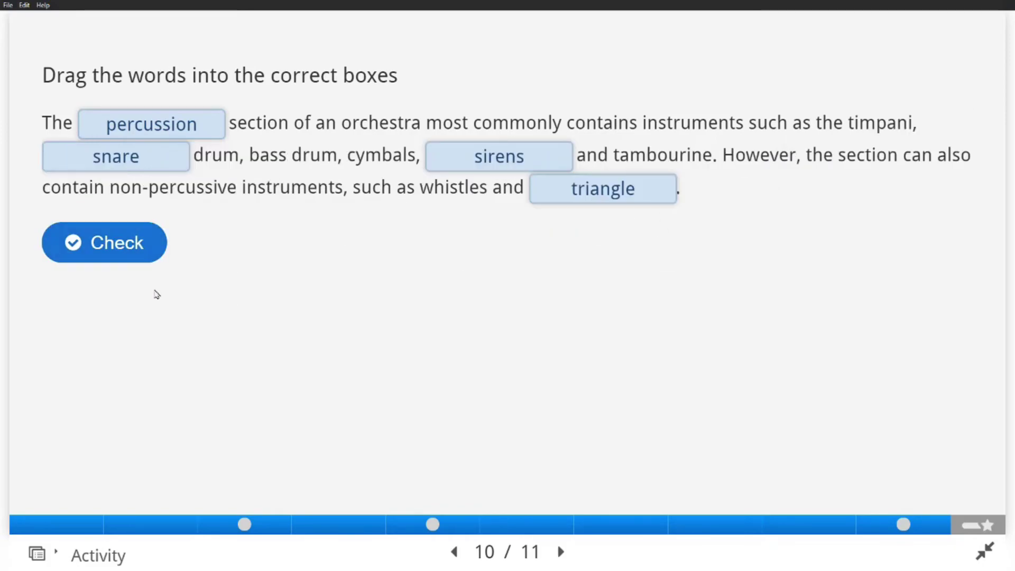
left_click(129, 249)
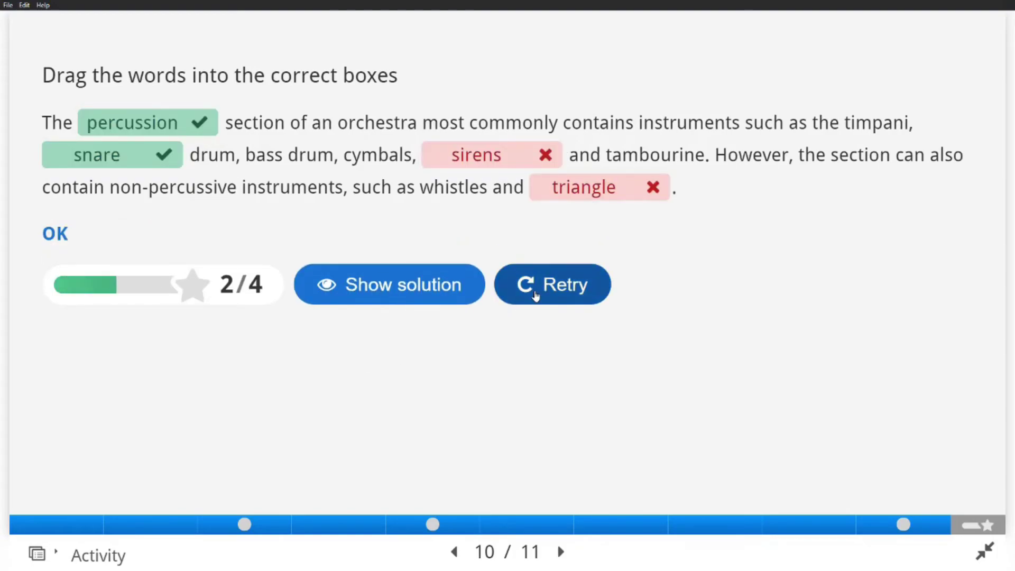
- Retry with percussion, snare and triangle correctly placed, score 4/4, and continue to the summary
left_click(535, 295)
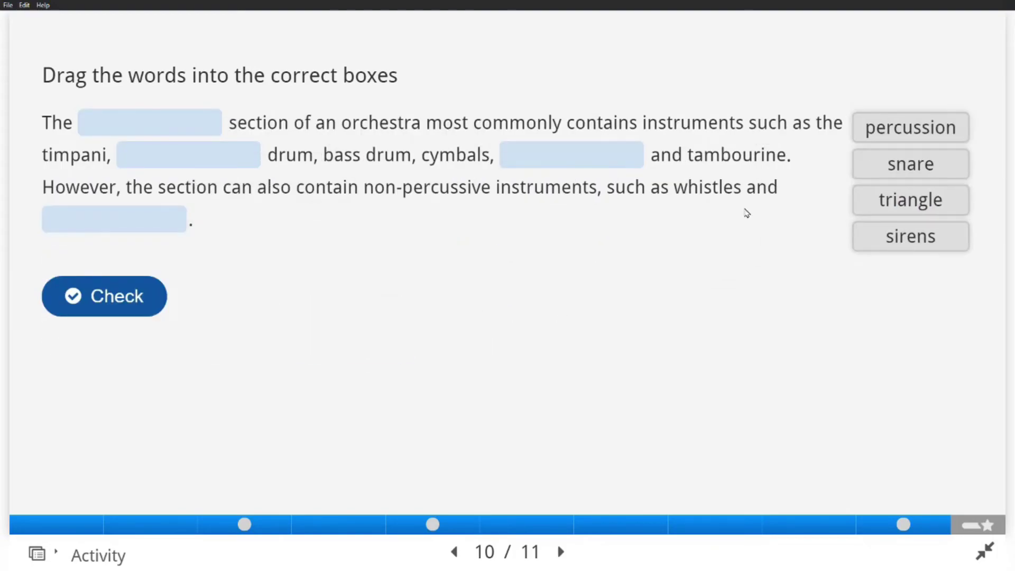
left_click_drag(885, 124, 159, 122)
left_click_drag(925, 137, 201, 158)
left_click_drag(923, 128, 761, 199)
left_click(127, 254)
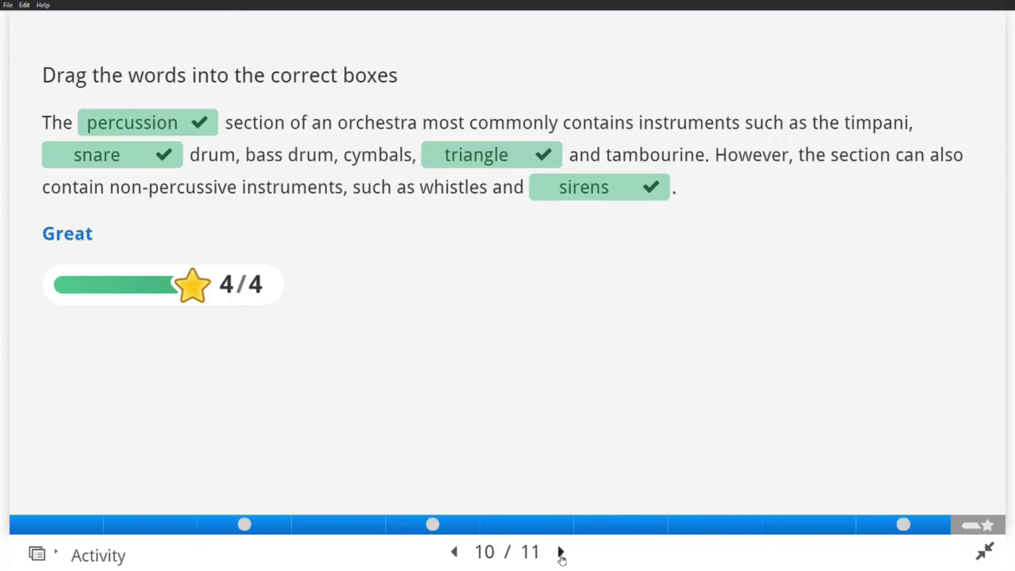
left_click(561, 553)
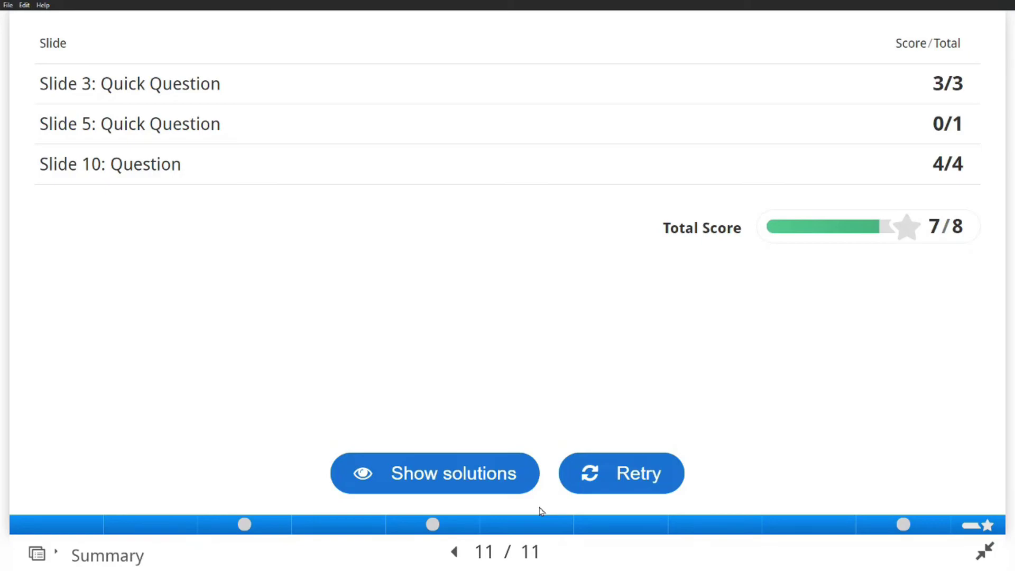
- Show solutions on the 7/8 summary, review the slide 5 and slide 10 answers, then return
left_click(497, 481)
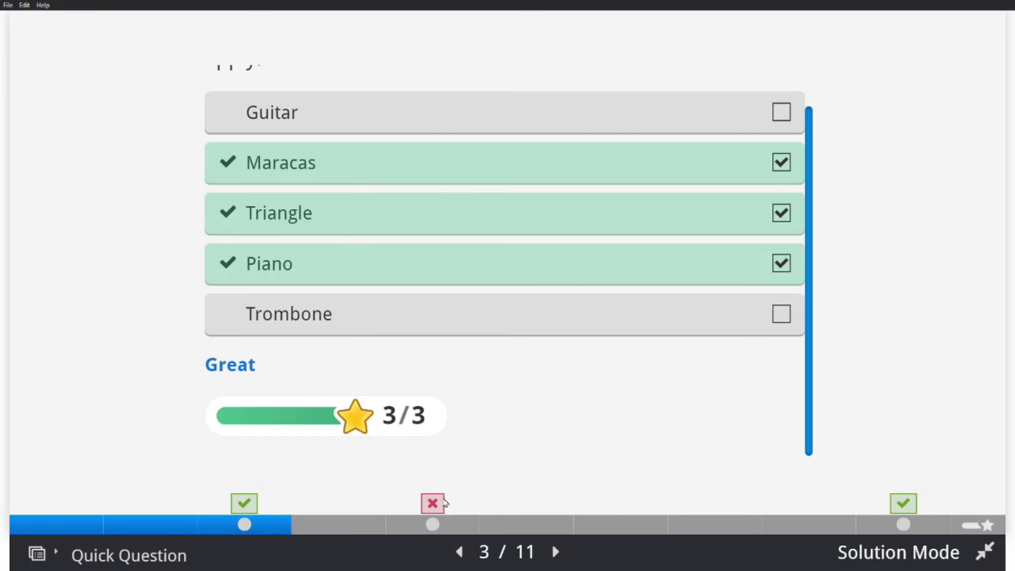
left_click(443, 525)
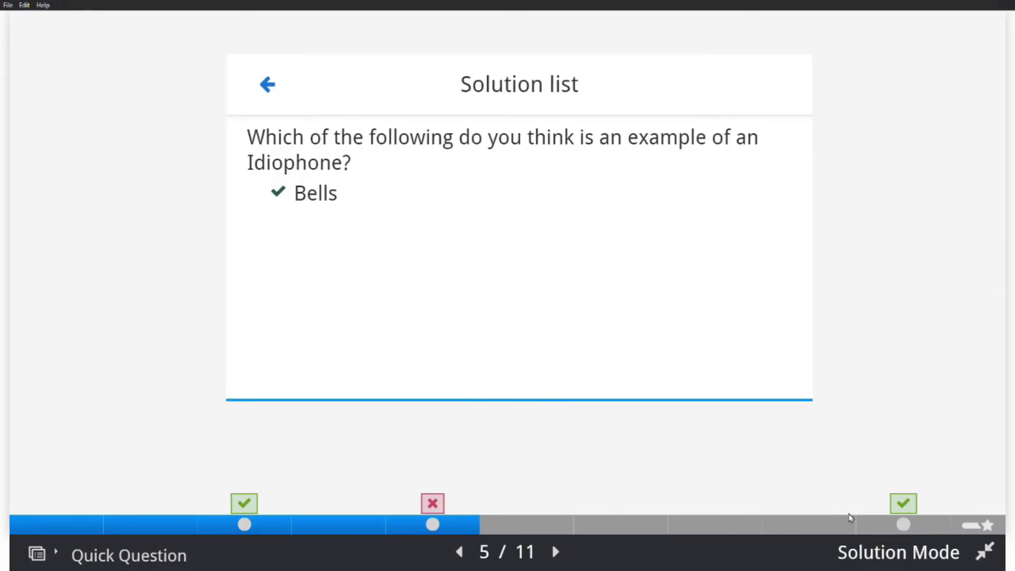
left_click(891, 531)
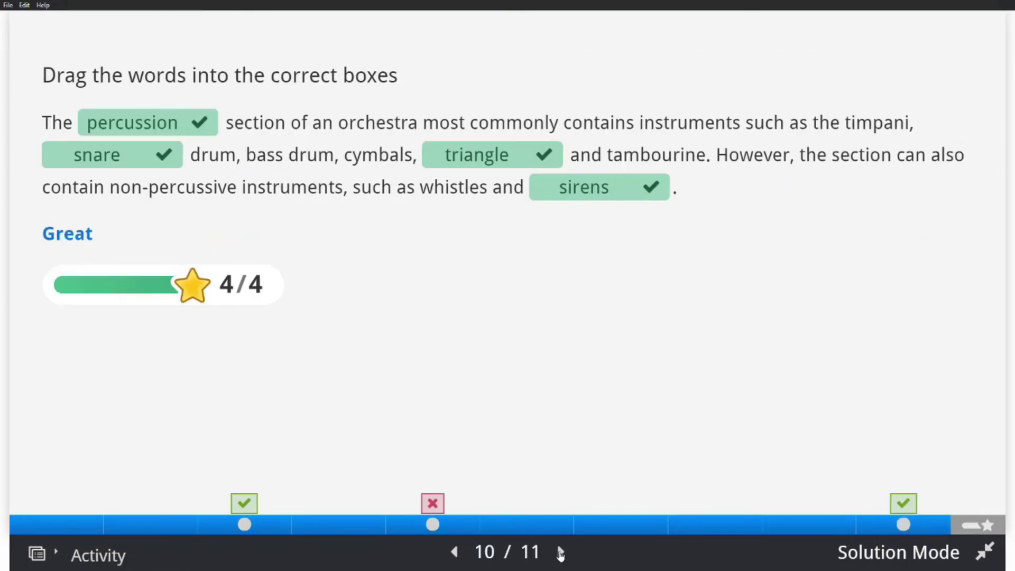
left_click(561, 553)
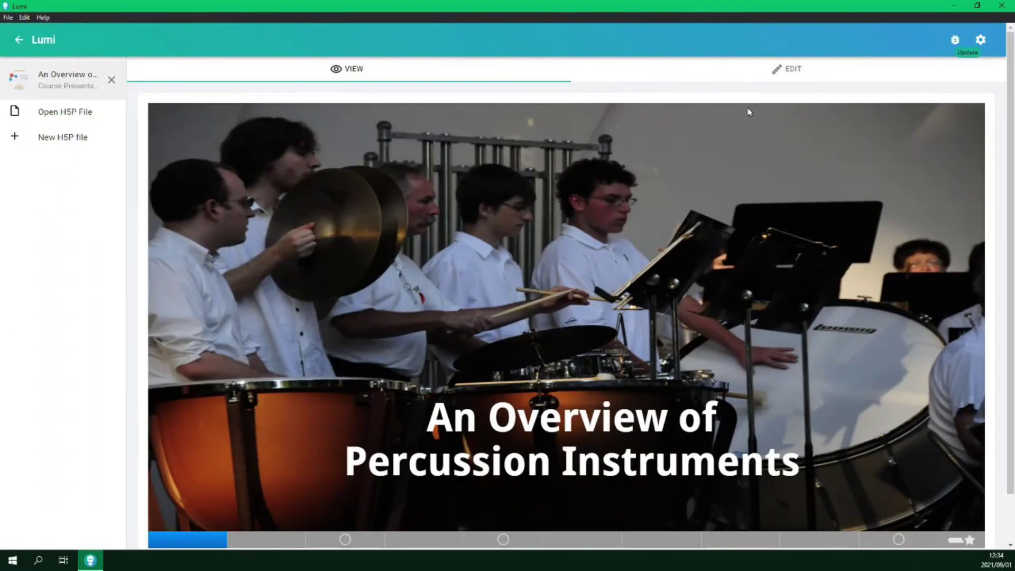
- Return to the editor on slide 10 and bring up the File menu
left_click(782, 76)
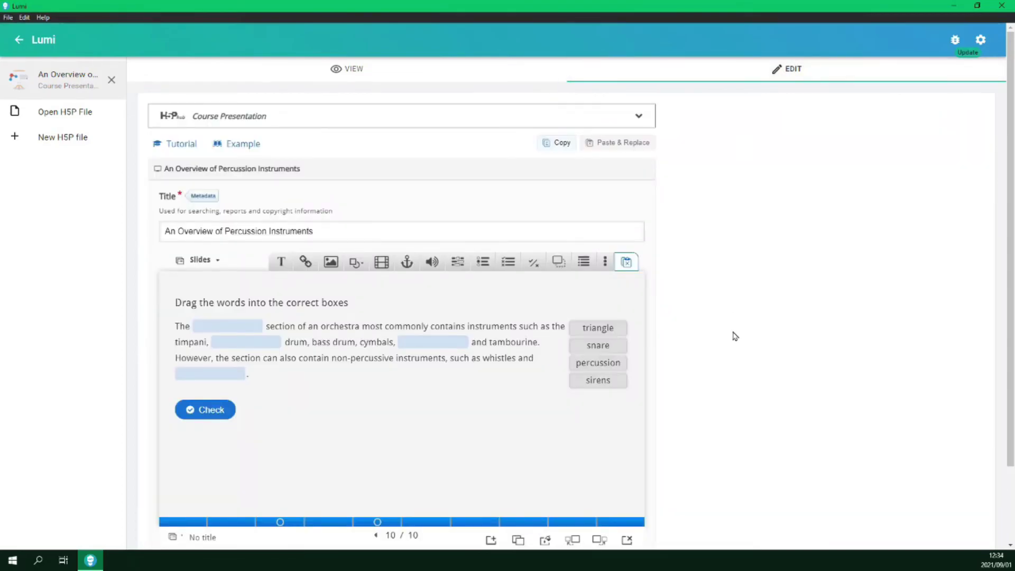
left_click(8, 18)
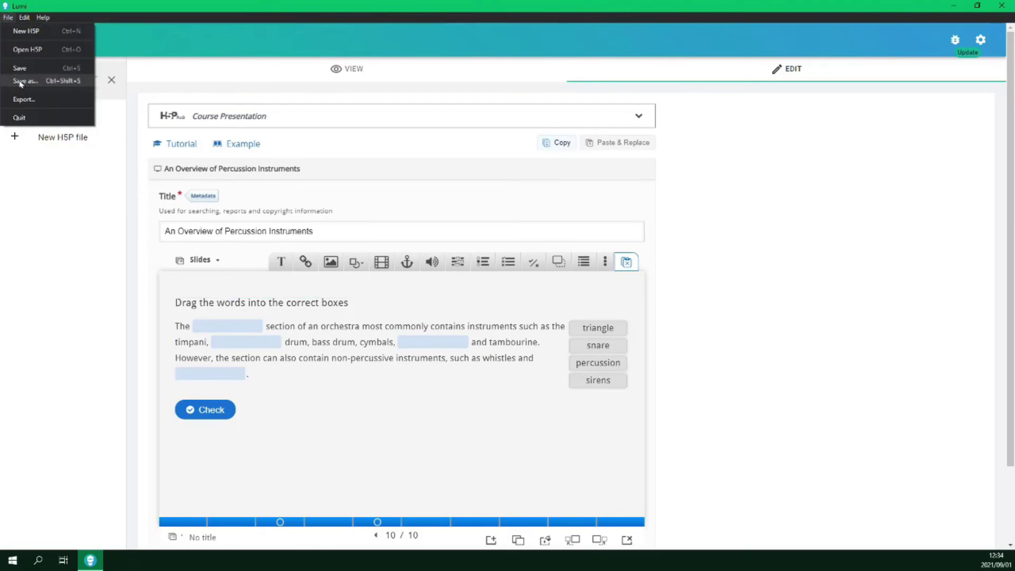
left_click(252, 396)
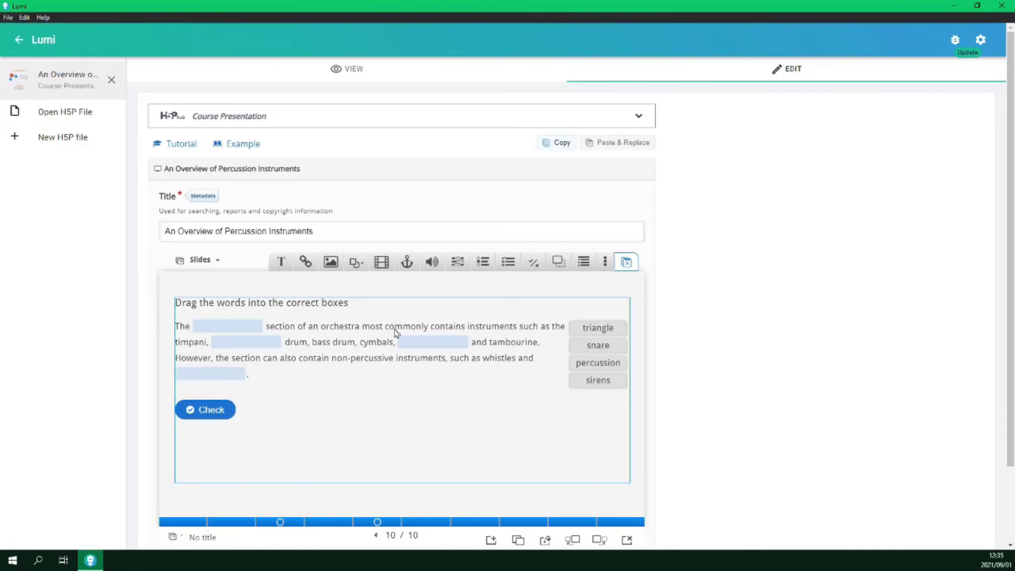
left_click(8, 17)
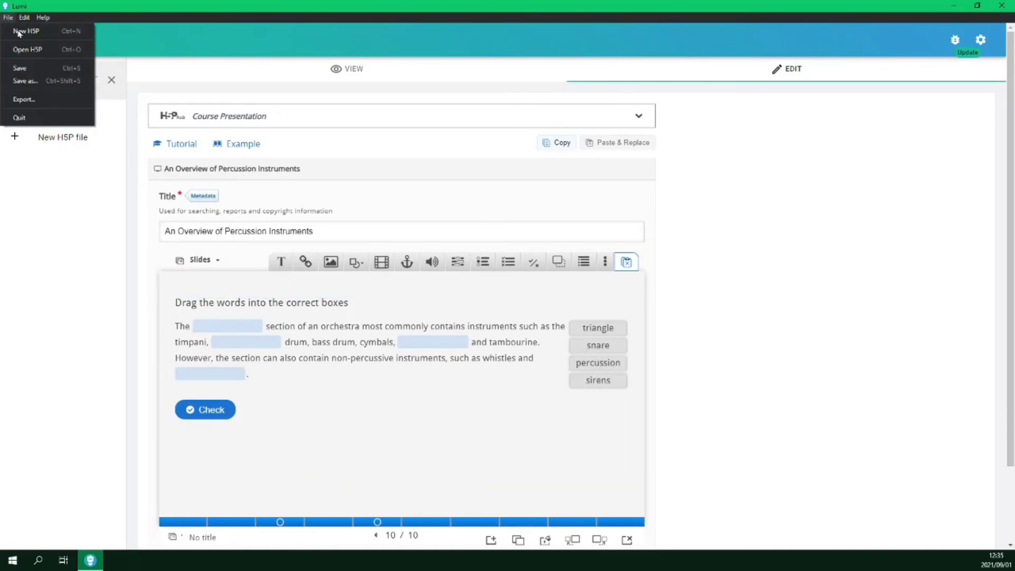
- Open the Export settings dialog from the File menu
left_click(22, 100)
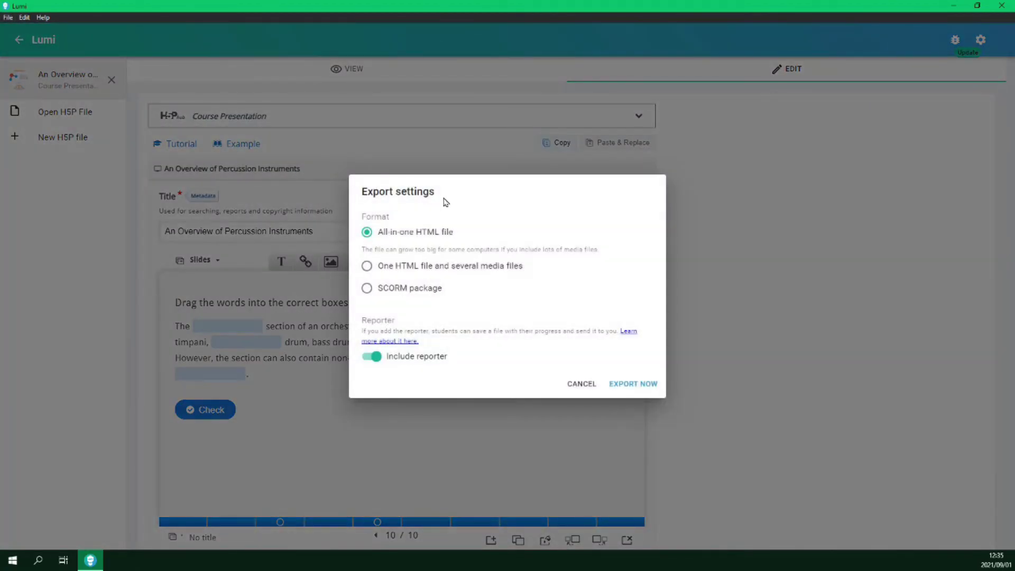